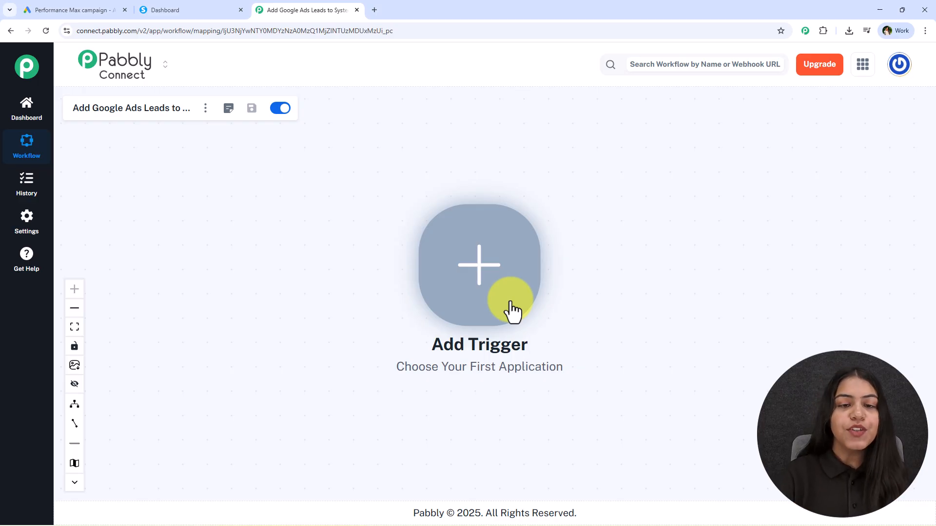
Set the trigger to Google Ads New Lead Form Entry, connect it and copy its webhook URL.
{"action": "left_click", "coordinate": [511, 312]}
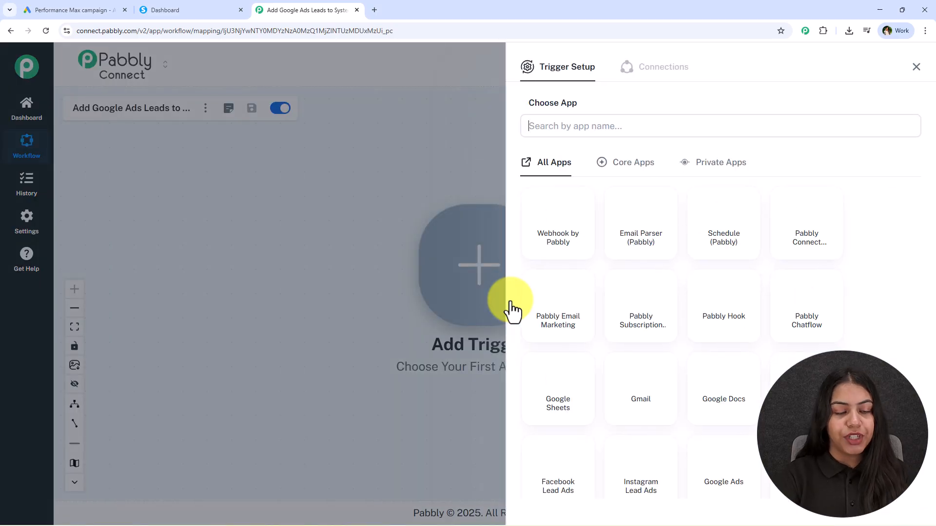
{"action": "type", "text": "Goo"}
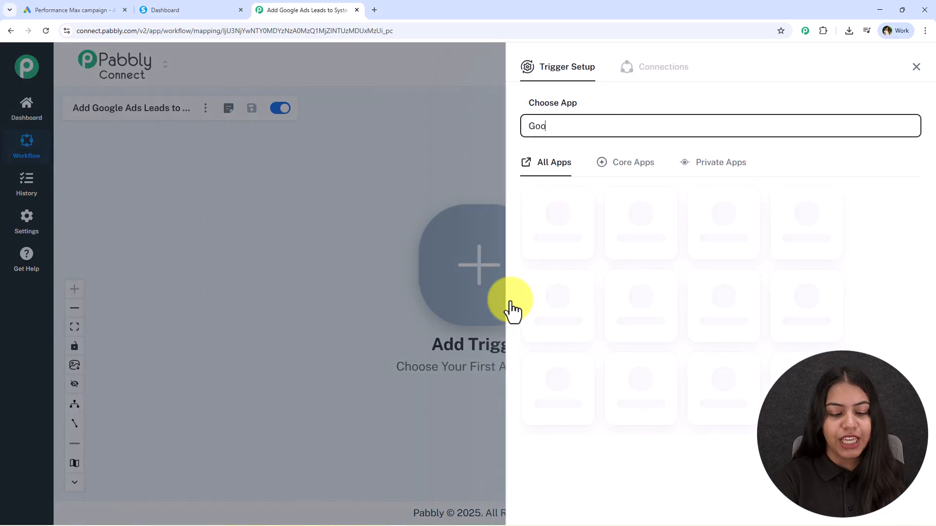
{"action": "type", "text": "gle Ads"}
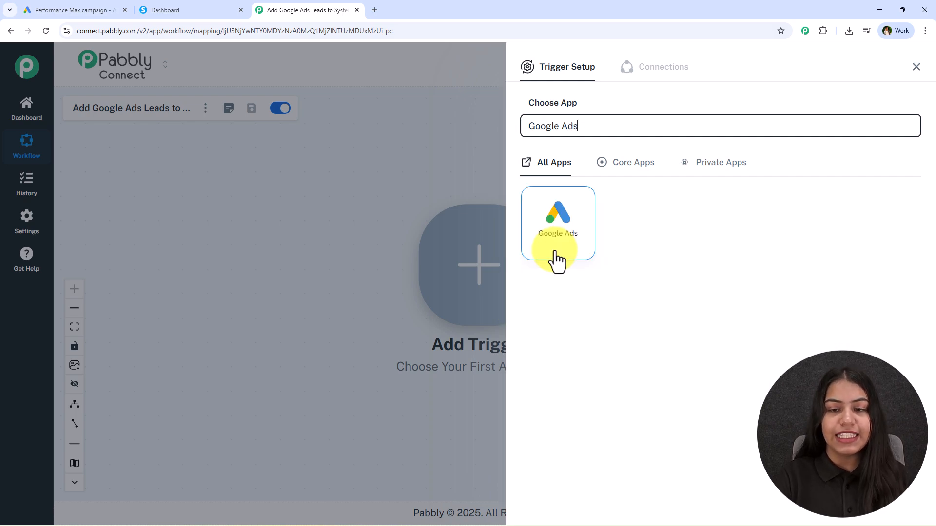
{"action": "left_click", "coordinate": [592, 231]}
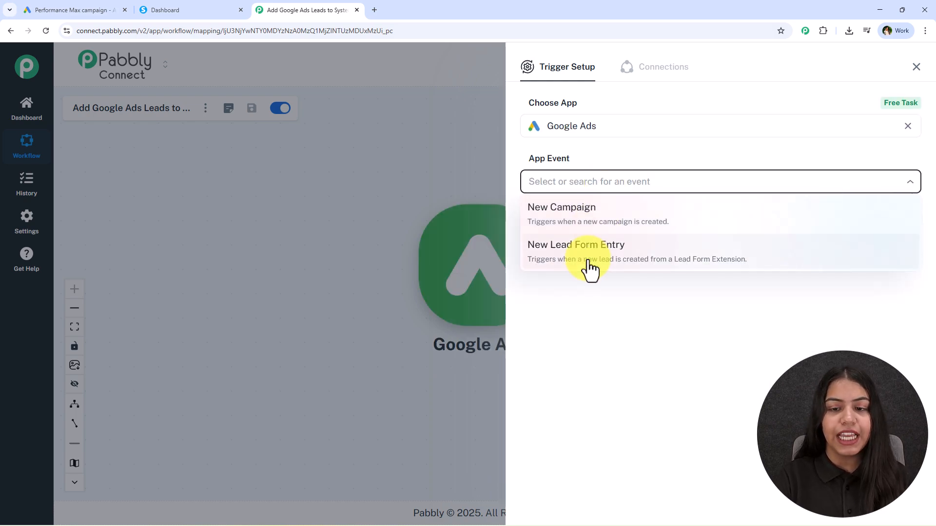
{"action": "left_click", "coordinate": [590, 267]}
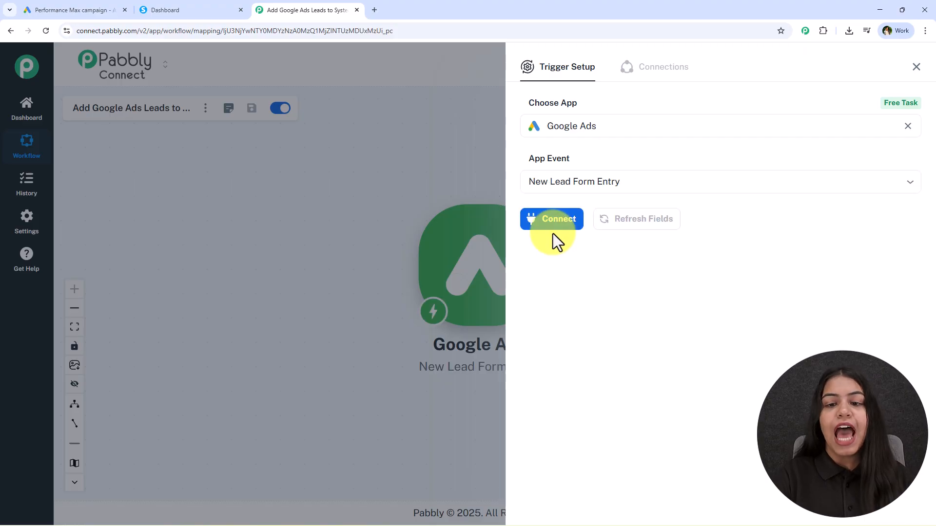
{"action": "left_click", "coordinate": [552, 230]}
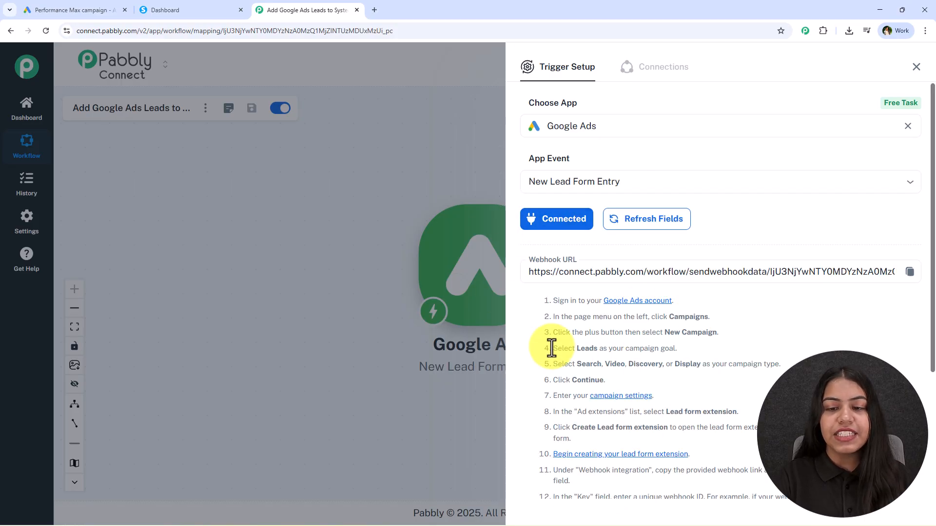
{"action": "left_click", "coordinate": [909, 271]}
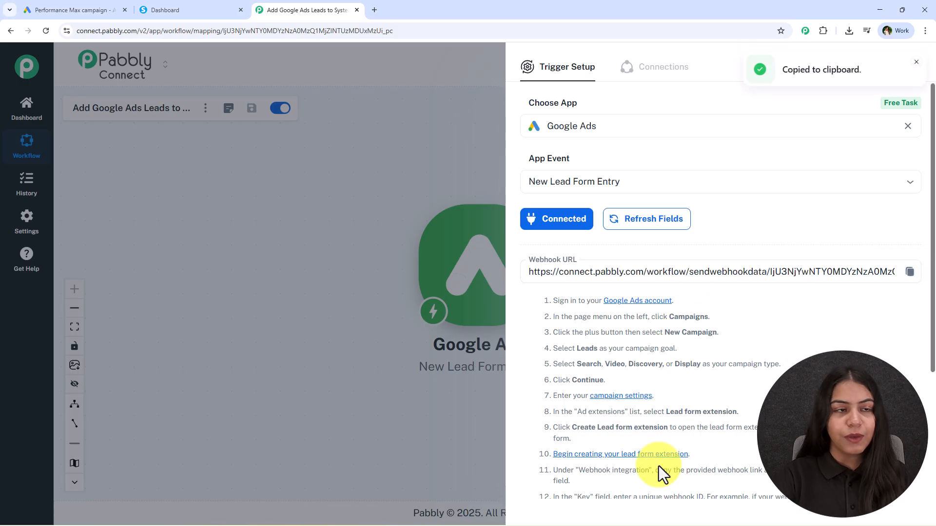
{"action": "left_click", "coordinate": [49, 9]}
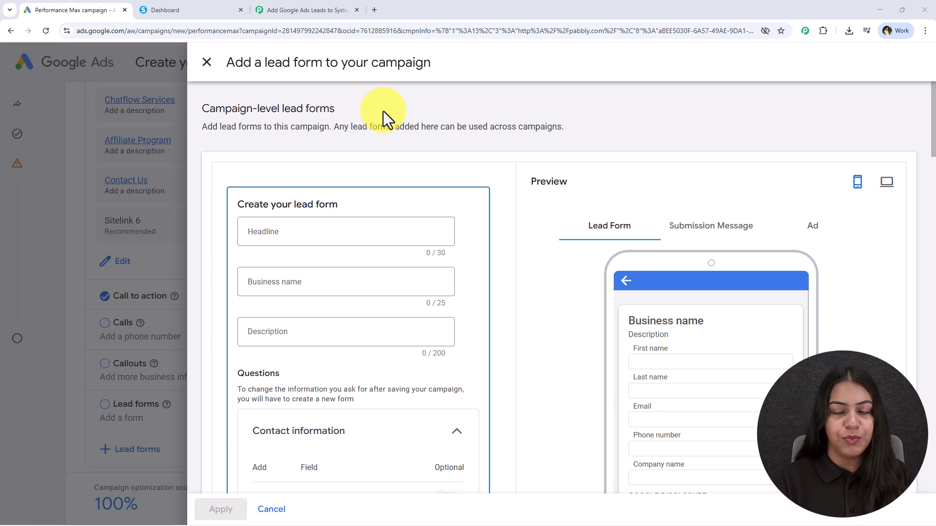
Paste the Pabbly webhook URL into the lead form's Lead delivery Webhook URL field.
{"action": "scroll", "coordinate": [322, 248], "scroll_direction": "down", "scroll_amount": 7}
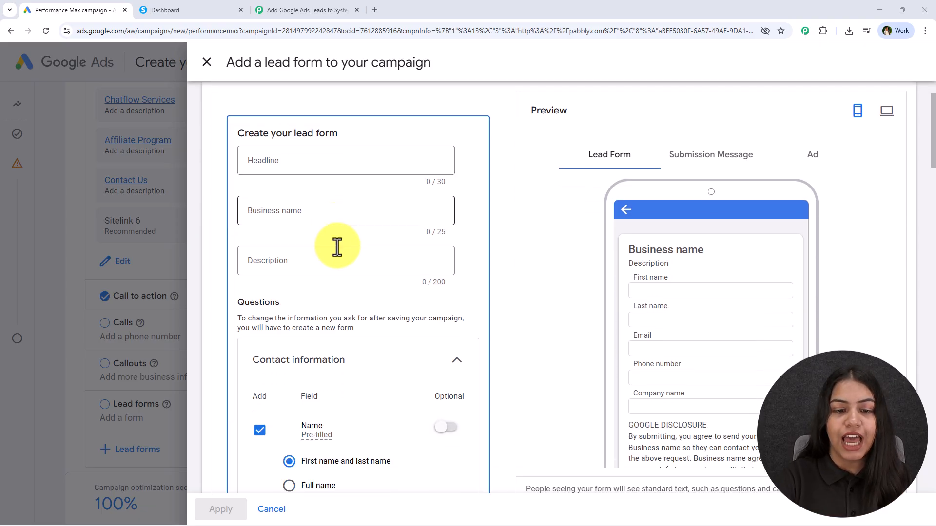
{"action": "mouse_move", "coordinate": [313, 294]}
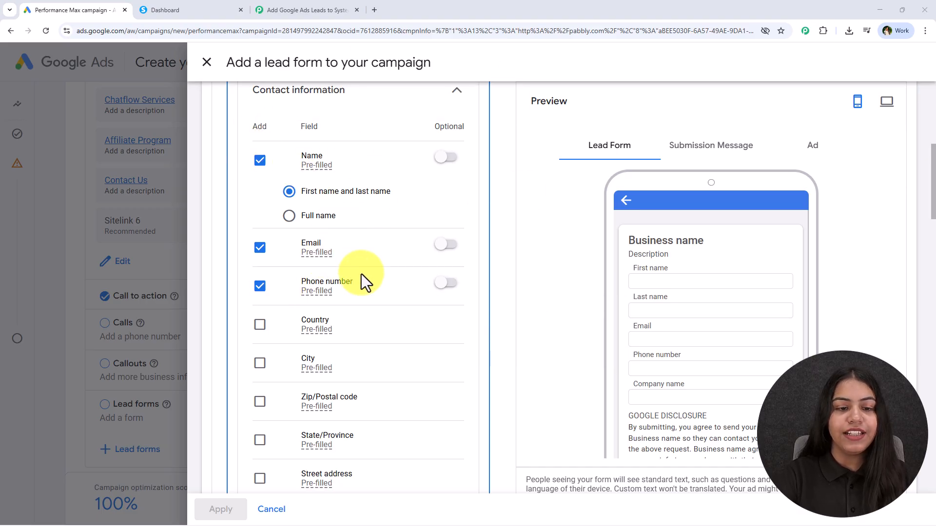
{"action": "scroll", "coordinate": [331, 297], "scroll_direction": "down", "scroll_amount": 15}
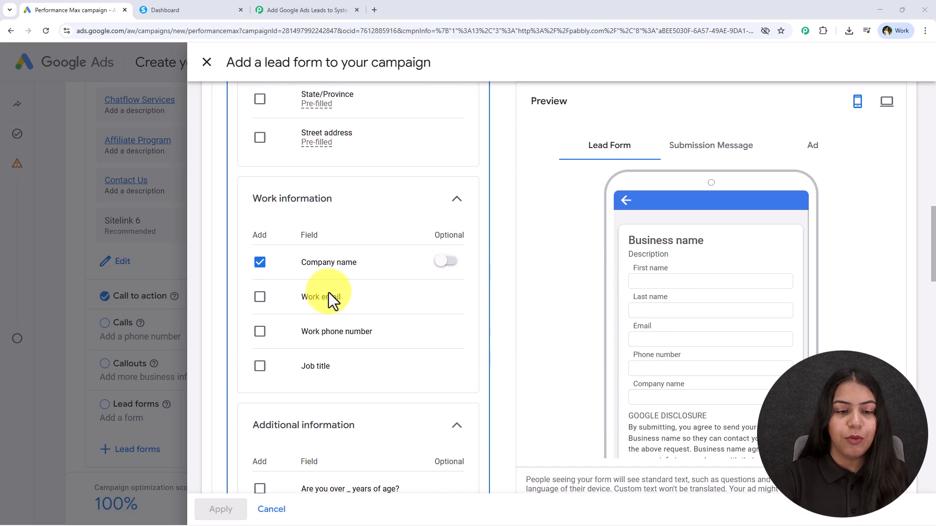
{"action": "scroll", "coordinate": [331, 273], "scroll_direction": "down", "scroll_amount": 9}
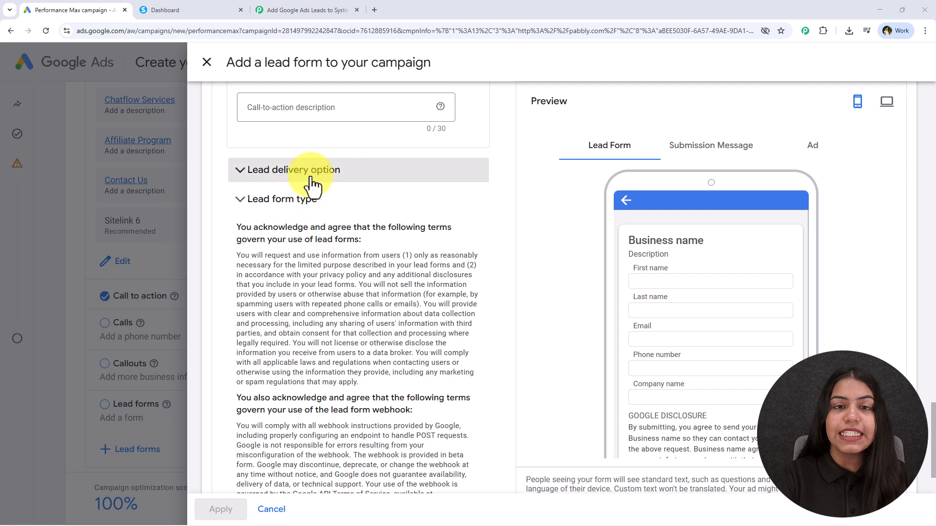
{"action": "left_click", "coordinate": [311, 179]}
{"action": "left_click", "coordinate": [282, 316]}
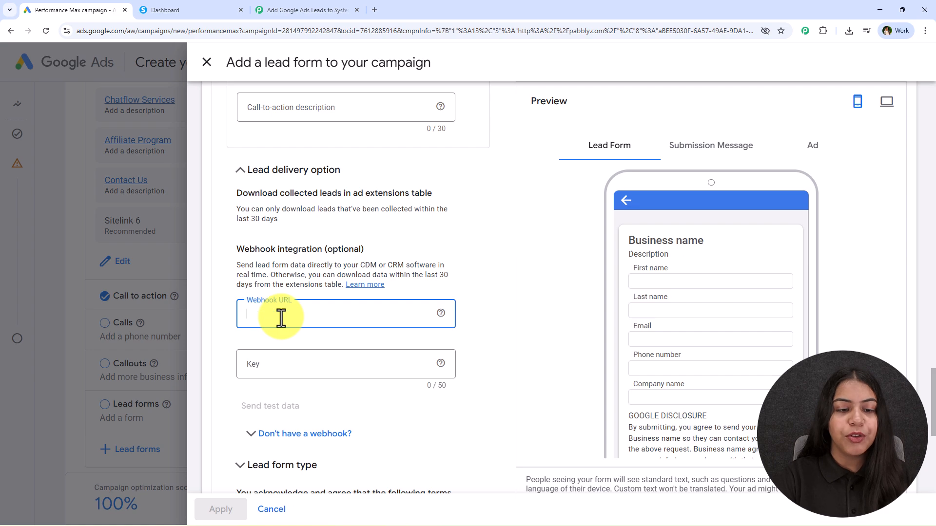
{"action": "right_click", "coordinate": [282, 316]}
{"action": "left_click", "coordinate": [324, 219]}
{"action": "left_click", "coordinate": [309, 10]}
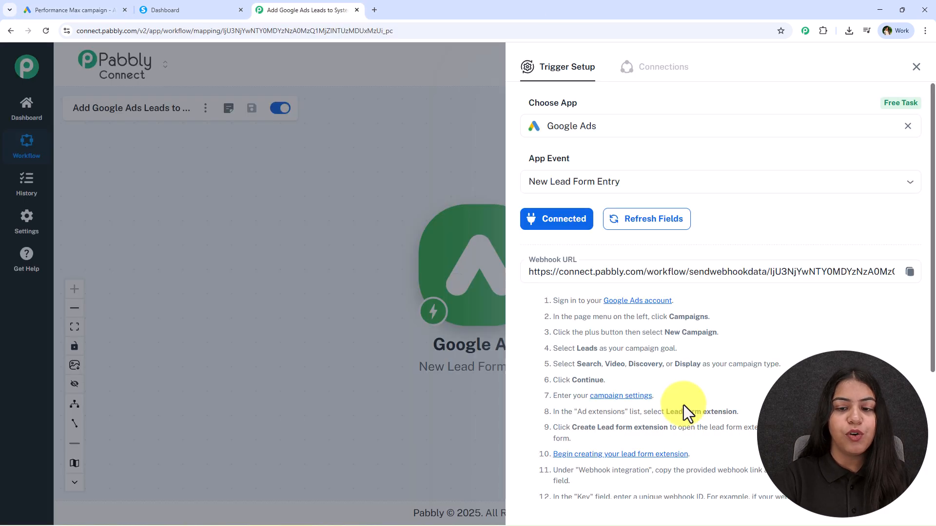
{"action": "scroll", "coordinate": [684, 406], "scroll_direction": "down", "scroll_amount": 3}
{"action": "left_click", "coordinate": [63, 10]}
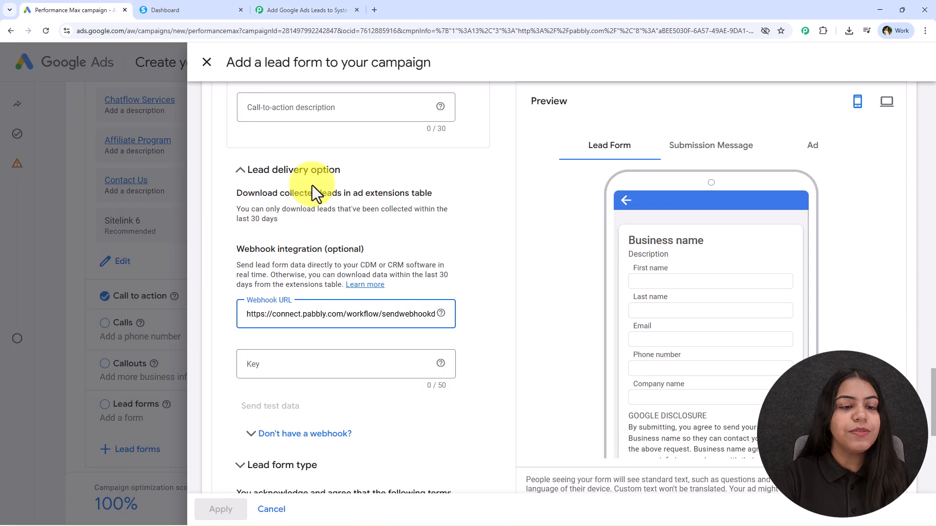
{"action": "left_click", "coordinate": [314, 366]}
{"action": "type", "text": "123"}
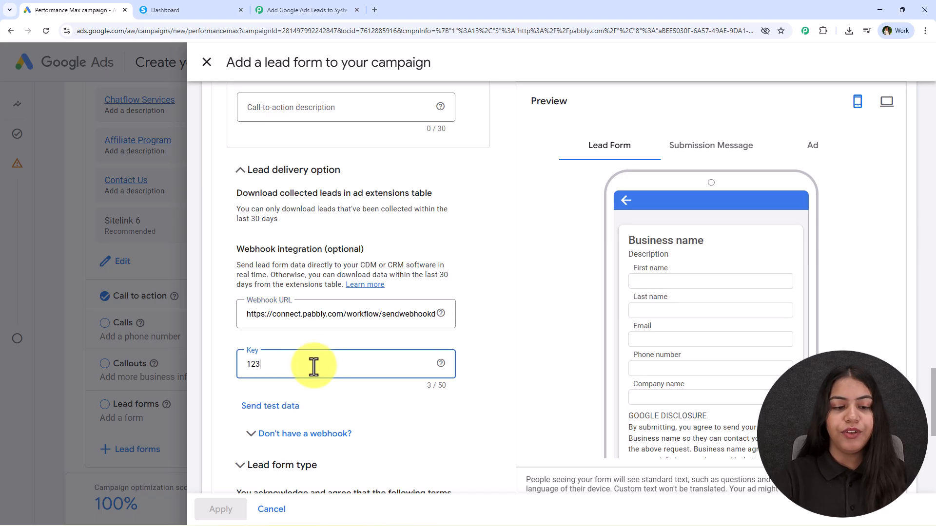
{"action": "left_click", "coordinate": [259, 407]}
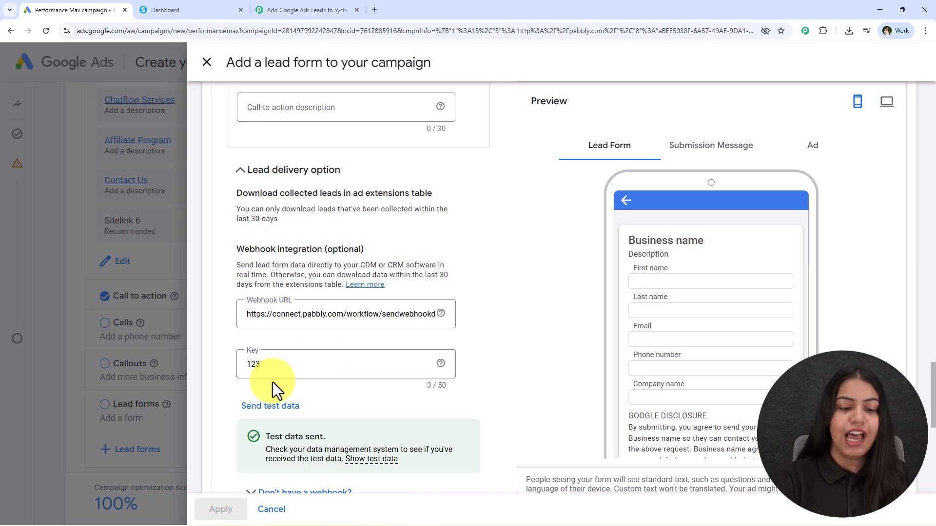
{"action": "scroll", "coordinate": [273, 381], "scroll_direction": "down", "scroll_amount": 2}
{"action": "left_click_drag", "start_coordinate": [264, 342], "coordinate": [350, 340]}
{"action": "left_click", "coordinate": [279, 9]}
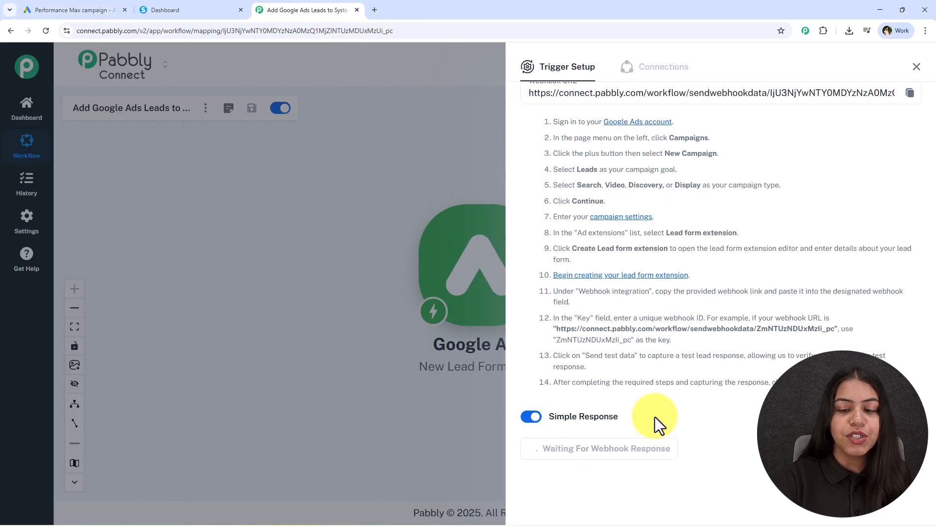
Review the captured test lead's first name, last name and company fields, then close Trigger Setup.
{"action": "scroll", "coordinate": [651, 248], "scroll_direction": "down", "scroll_amount": 8}
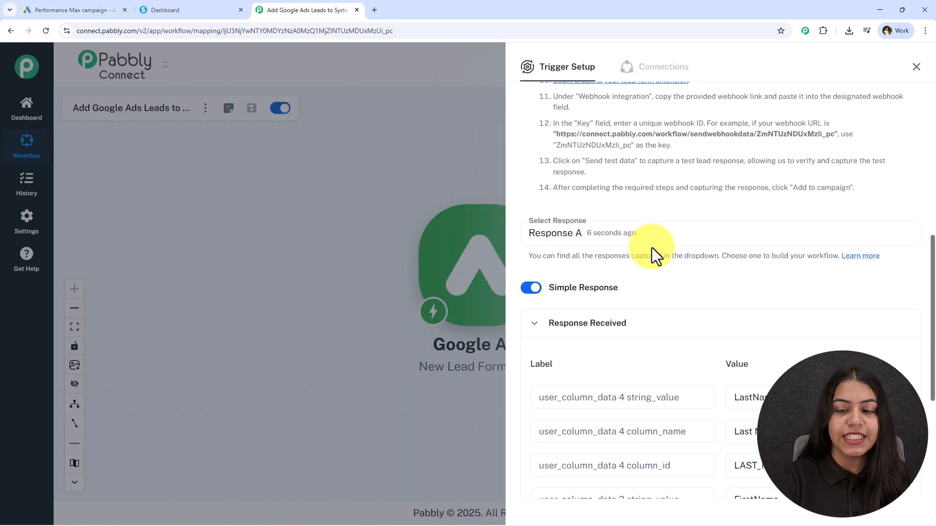
{"action": "scroll", "coordinate": [678, 273], "scroll_direction": "up", "scroll_amount": 4}
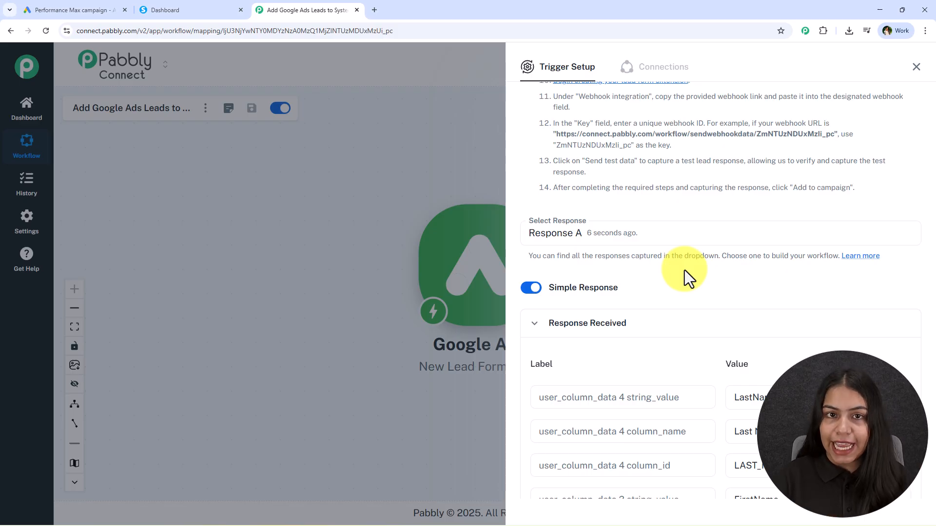
{"action": "scroll", "coordinate": [684, 270], "scroll_direction": "down", "scroll_amount": 5}
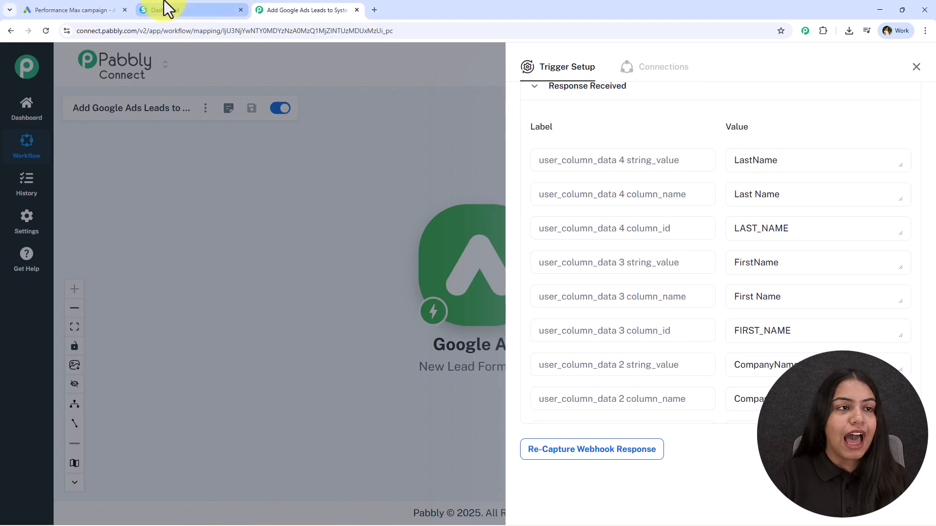
{"action": "left_click", "coordinate": [104, 9]}
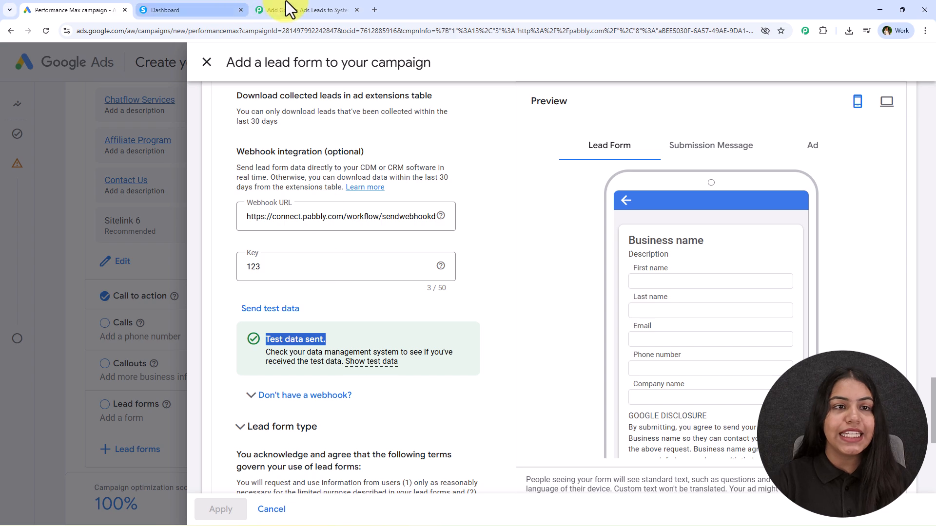
{"action": "left_click", "coordinate": [281, 9]}
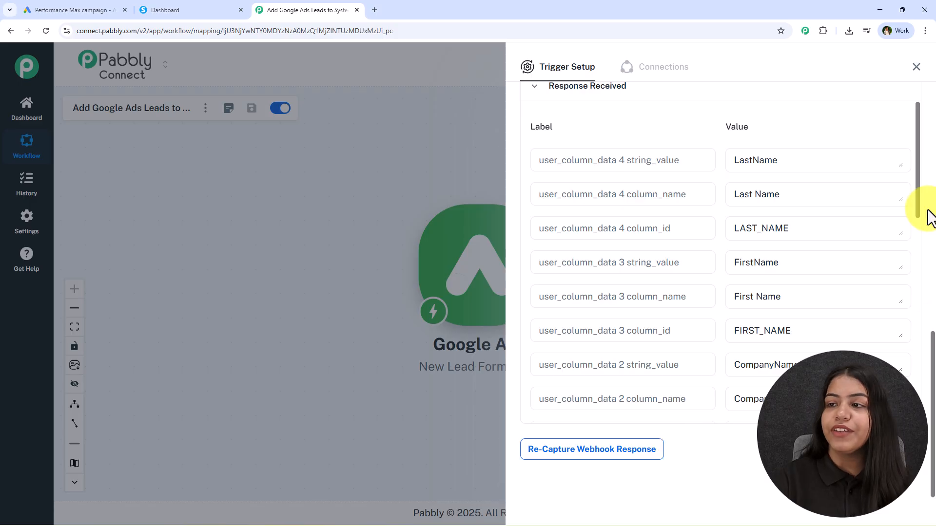
{"action": "left_click", "coordinate": [915, 67]}
{"action": "left_click_drag", "start_coordinate": [638, 266], "coordinate": [418, 267]}
{"action": "left_click", "coordinate": [227, 7]}
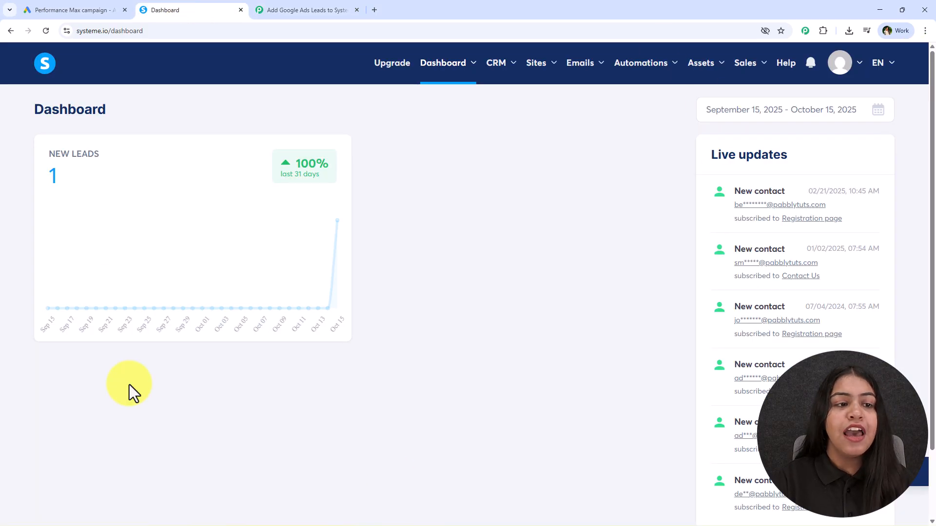
Add a Systeme.io Create Contact action step after the Google Ads trigger.
{"action": "left_click", "coordinate": [293, 11]}
{"action": "mouse_move", "coordinate": [315, 285]}
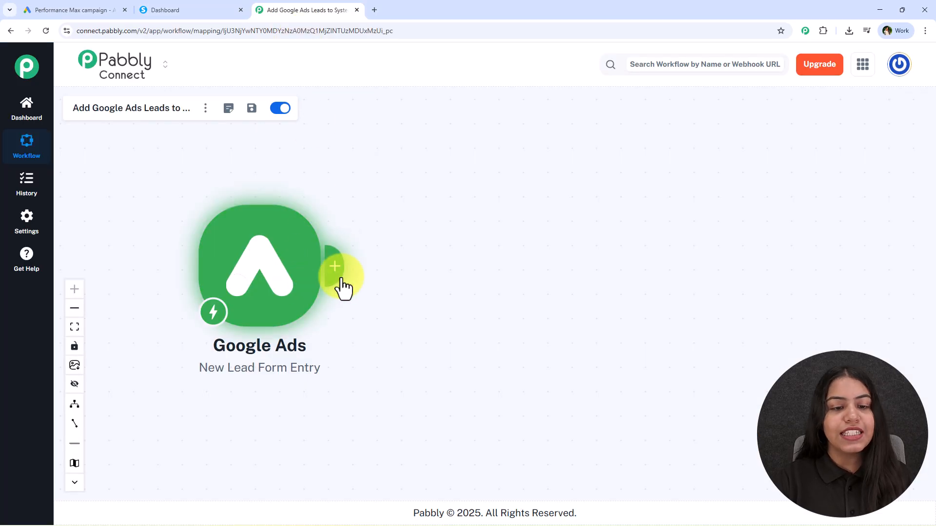
{"action": "left_click", "coordinate": [334, 267]}
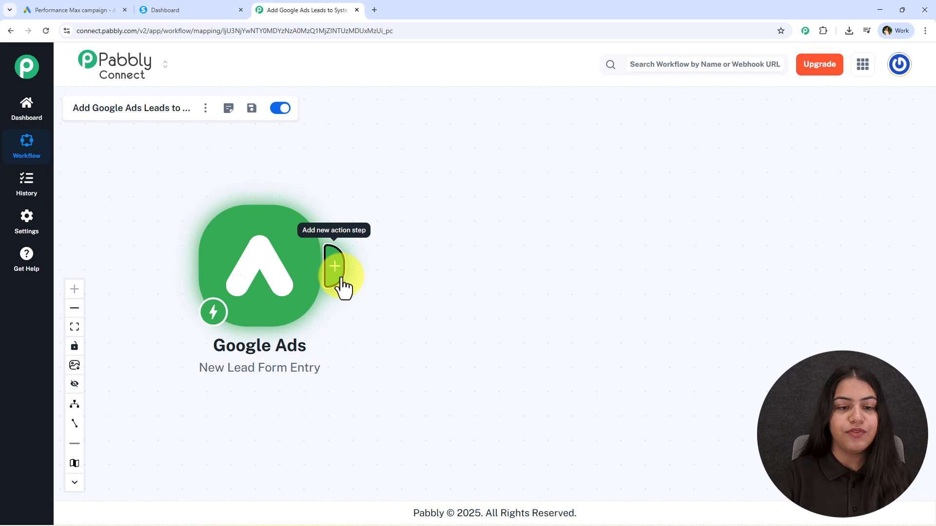
{"action": "left_click", "coordinate": [335, 267]}
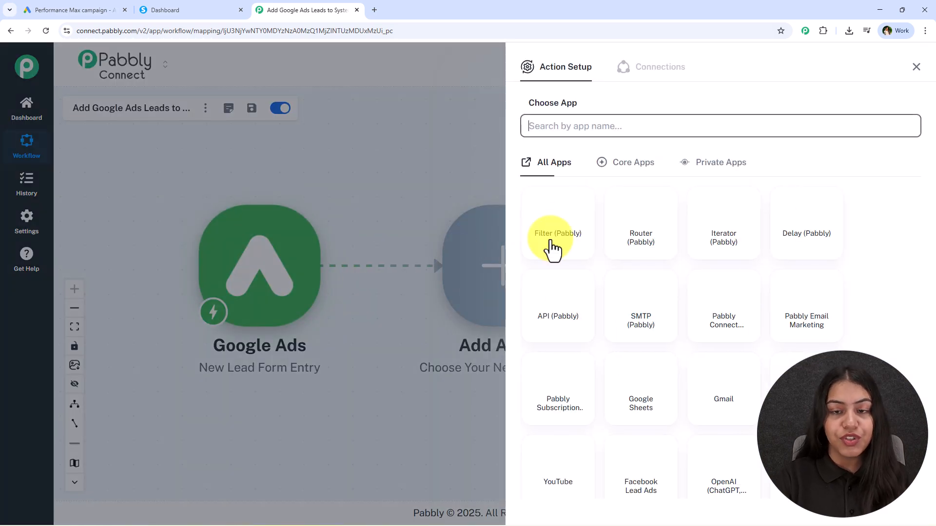
{"action": "type", "text": "sy"}
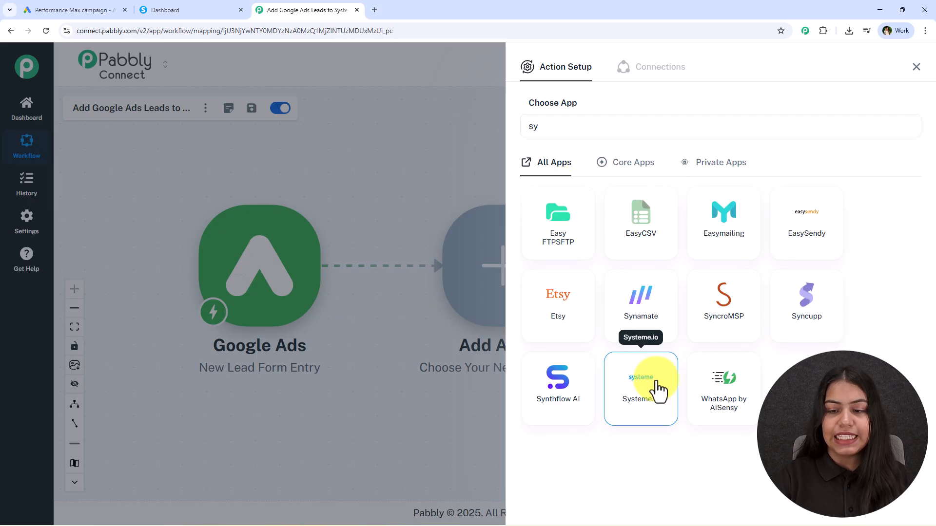
{"action": "left_click", "coordinate": [658, 390]}
{"action": "left_click", "coordinate": [595, 178]}
{"action": "left_click", "coordinate": [606, 224]}
{"action": "left_click", "coordinate": [561, 220]}
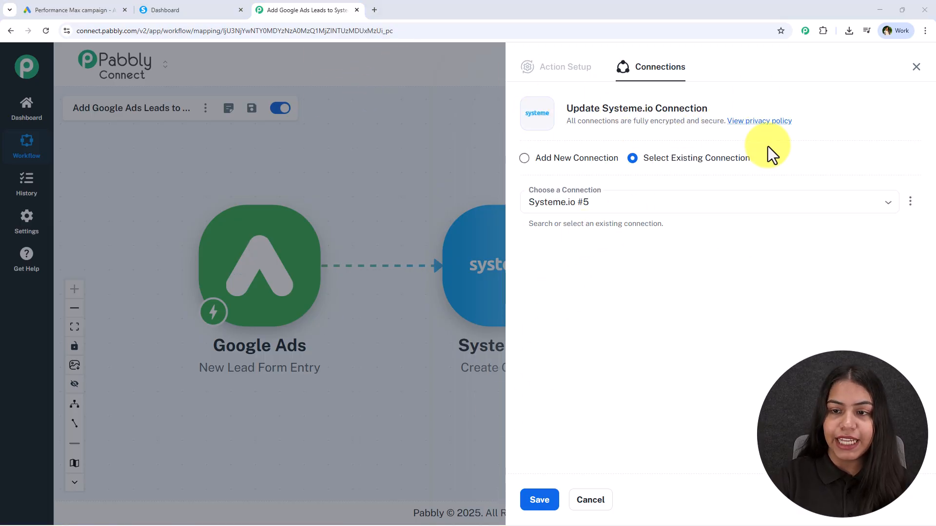
Start a new connection named Systeme.io #6 with domain api.systeme.io.
{"action": "left_click_drag", "start_coordinate": [750, 159], "coordinate": [649, 160]}
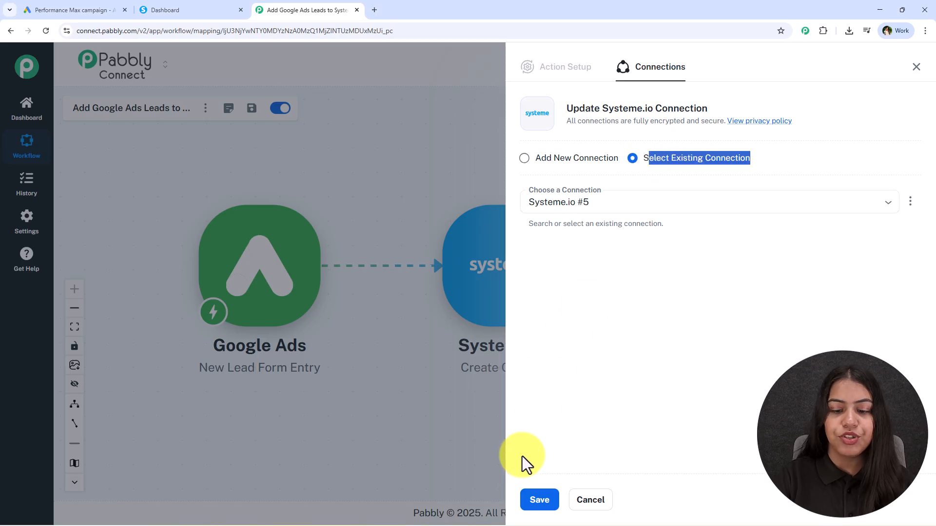
{"action": "left_click", "coordinate": [645, 376]}
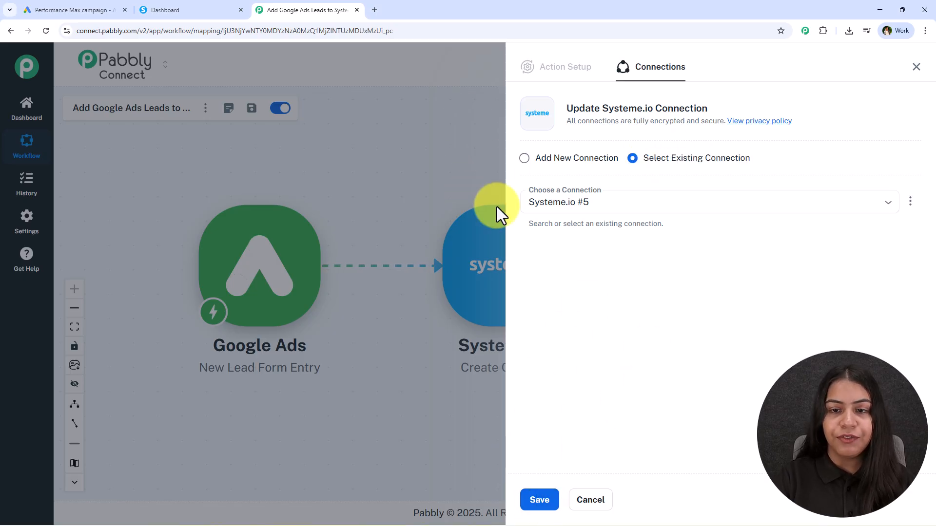
{"action": "left_click", "coordinate": [524, 158]}
{"action": "left_click", "coordinate": [573, 269]}
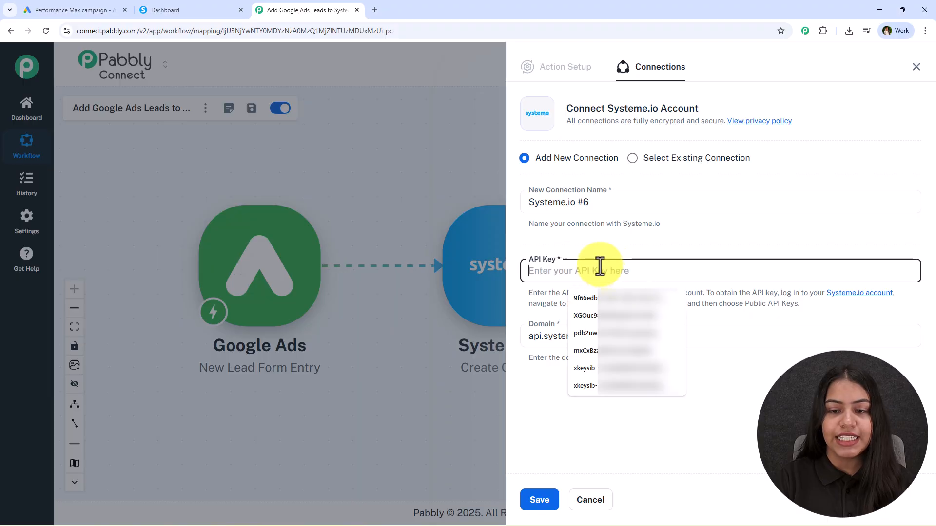
{"action": "left_click", "coordinate": [716, 337]}
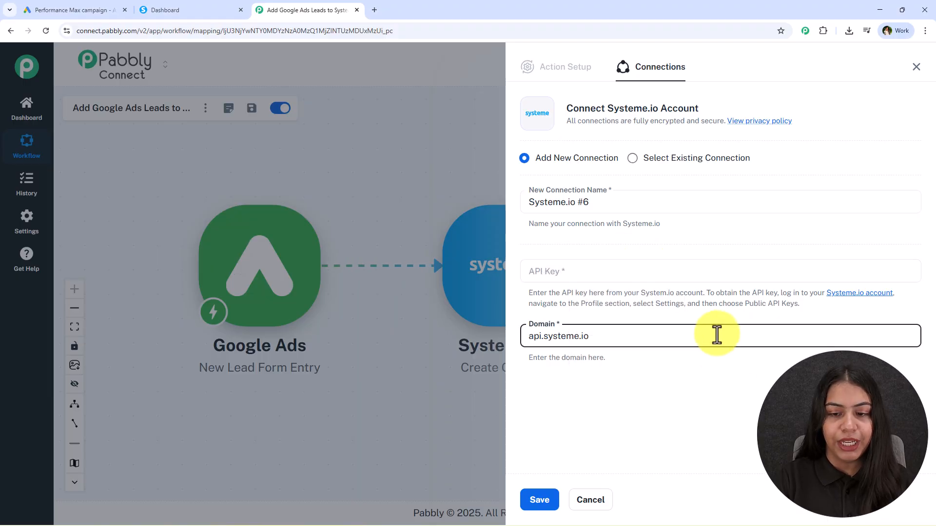
{"action": "double_click", "coordinate": [716, 336]}
{"action": "left_click", "coordinate": [724, 377]}
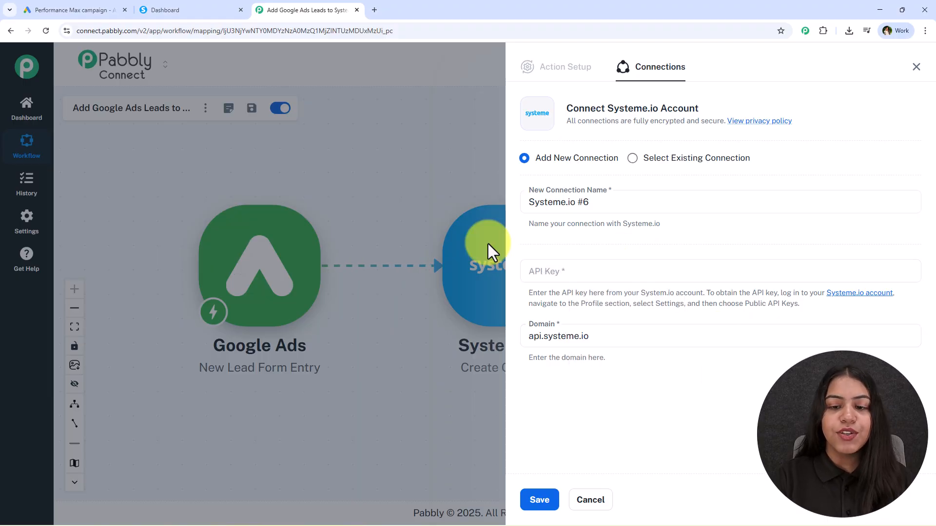
Delete the Test key under Systeme.io Settings > Public API keys.
{"action": "left_click", "coordinate": [201, 9]}
{"action": "left_click", "coordinate": [847, 69]}
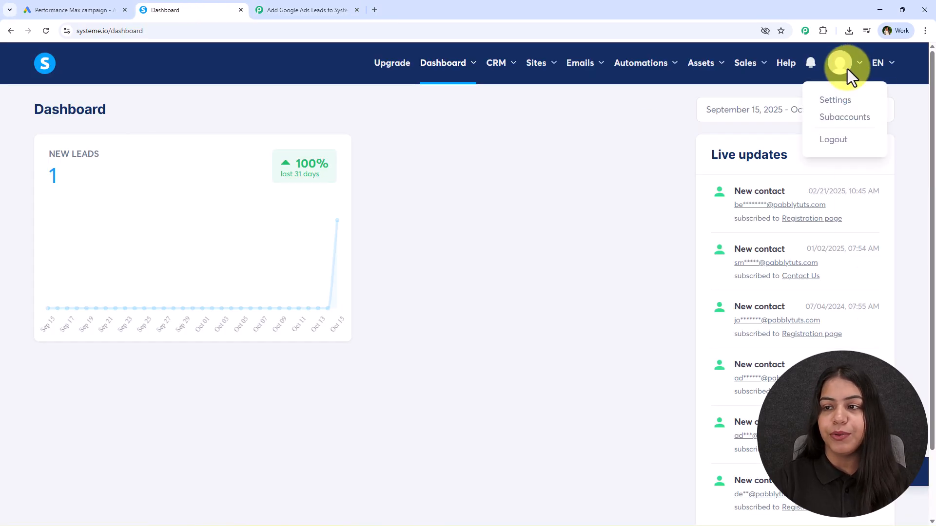
{"action": "left_click", "coordinate": [837, 106]}
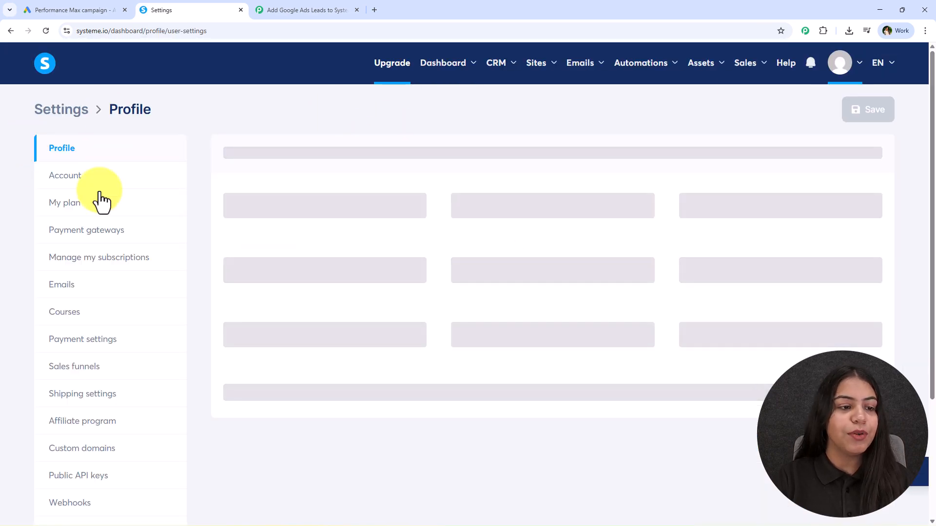
{"action": "left_click", "coordinate": [61, 475]}
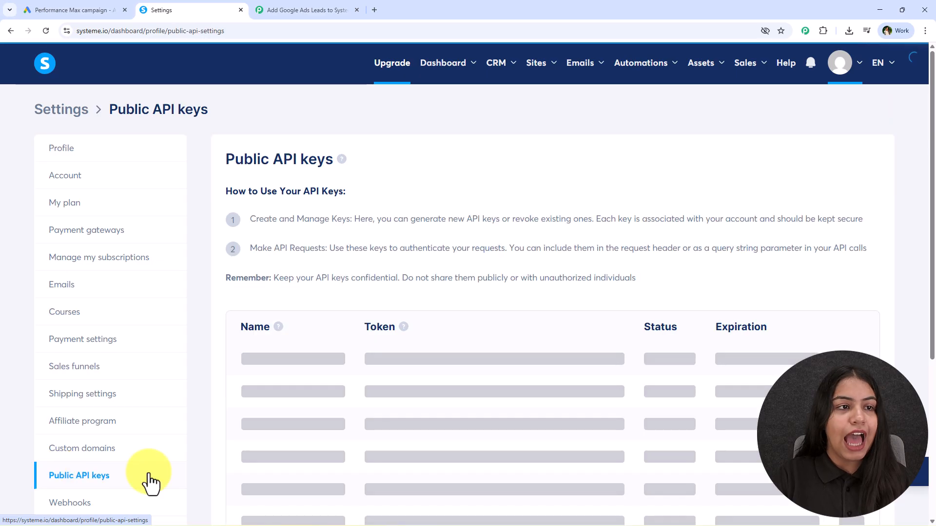
{"action": "scroll", "coordinate": [345, 227], "scroll_direction": "down", "scroll_amount": 2}
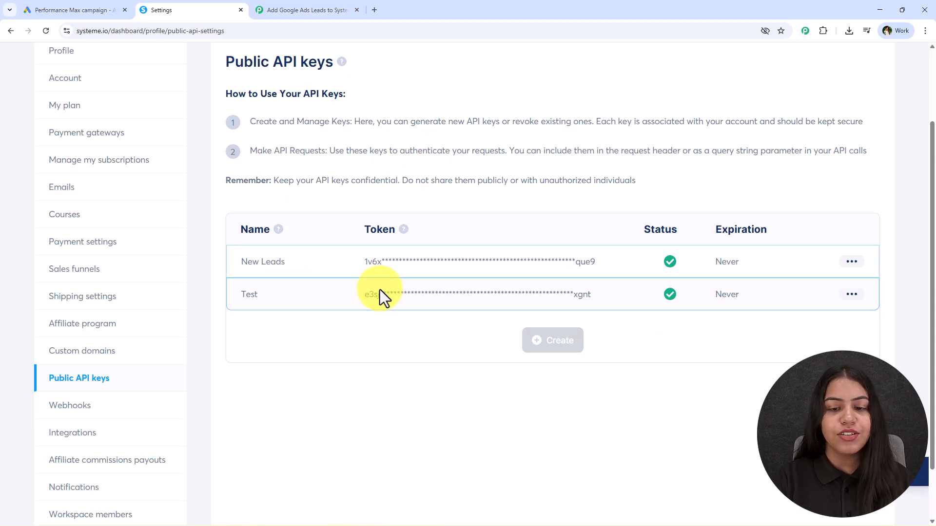
{"action": "left_click", "coordinate": [854, 299]}
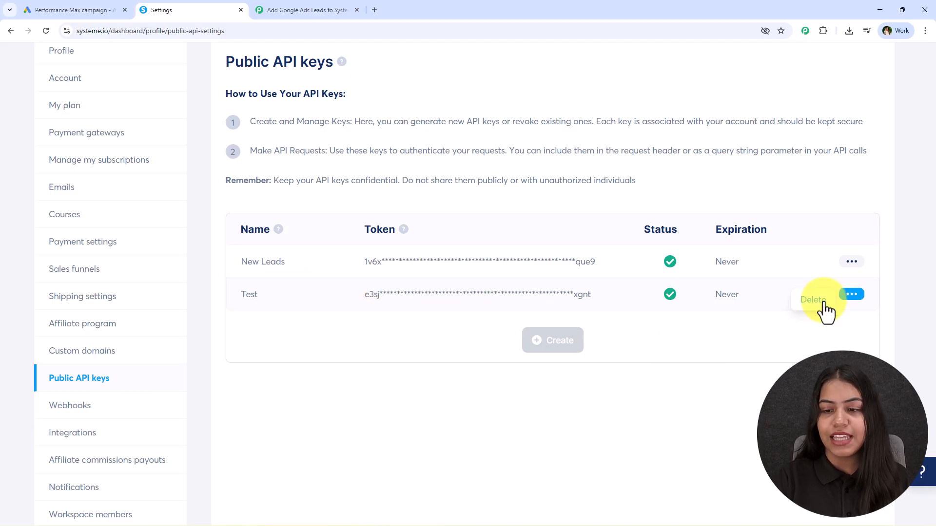
{"action": "left_click", "coordinate": [816, 301]}
{"action": "left_click", "coordinate": [599, 319]}
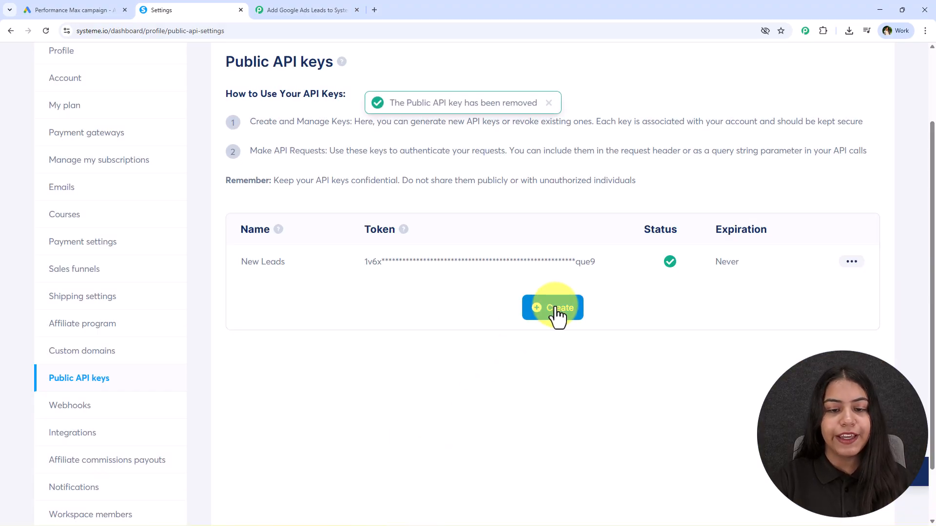
Create a never-expiring public API key named Testing and copy its token.
{"action": "left_click", "coordinate": [558, 309]}
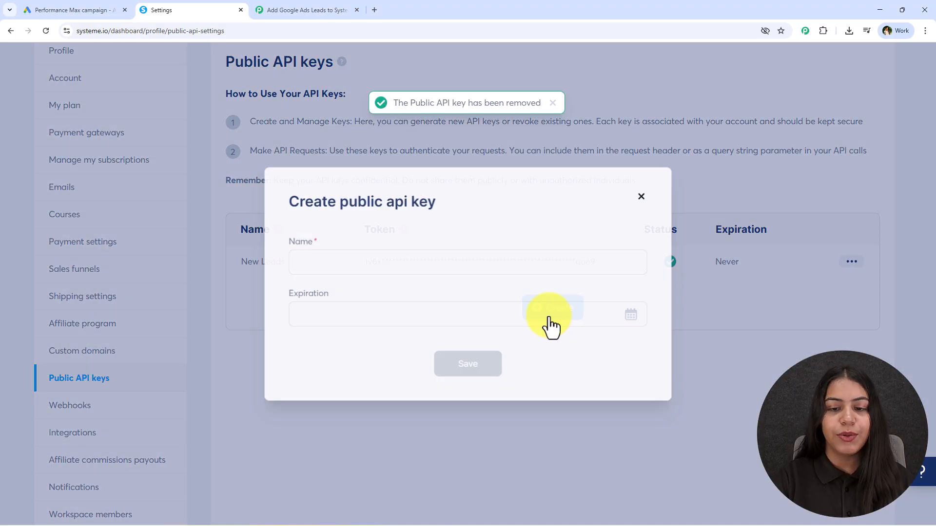
{"action": "left_click", "coordinate": [340, 264]}
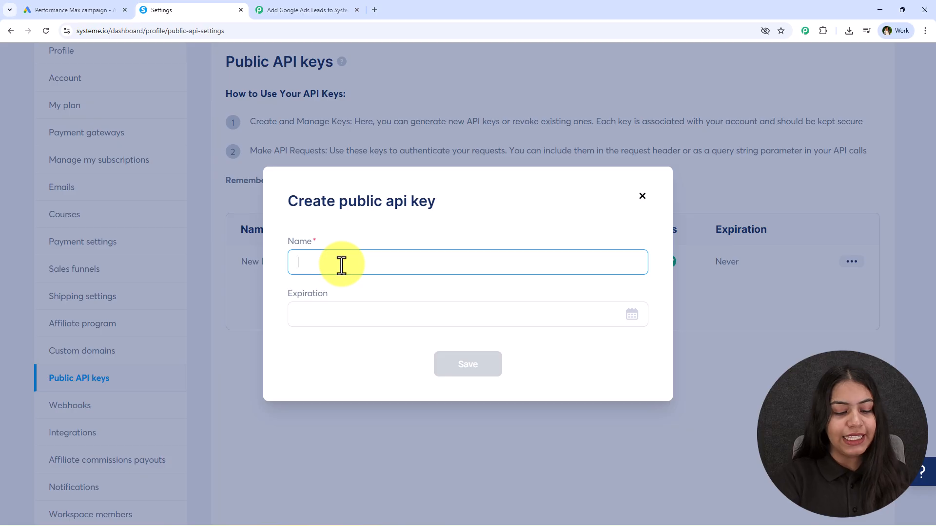
{"action": "type", "text": "Testing"}
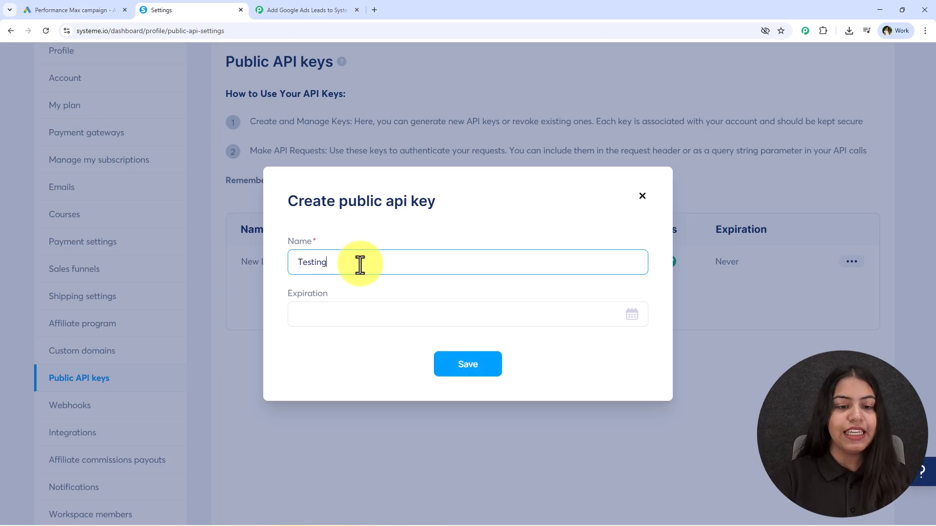
{"action": "left_click", "coordinate": [351, 317]}
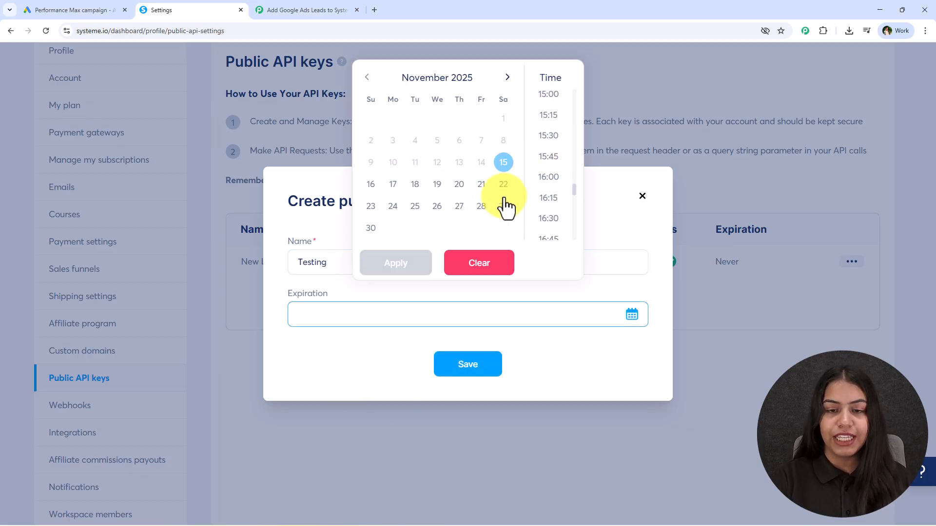
{"action": "left_click", "coordinate": [453, 268]}
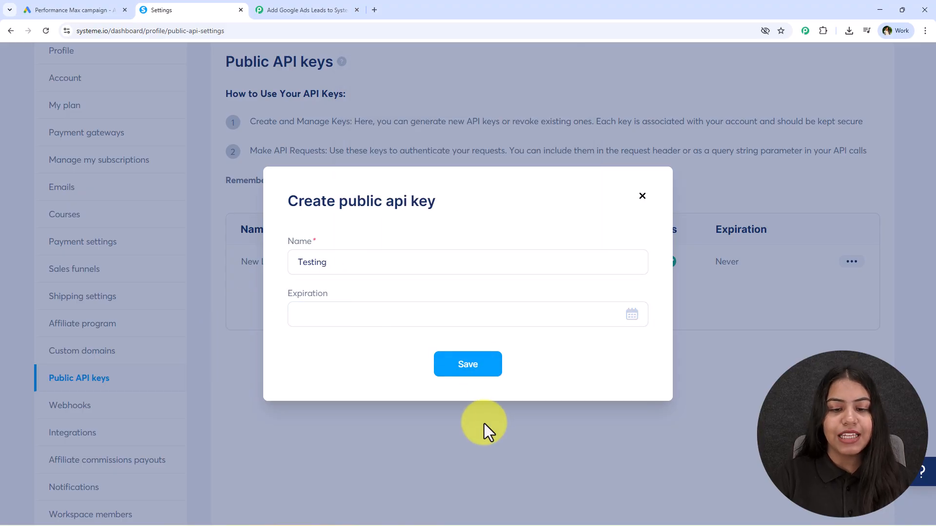
{"action": "left_click", "coordinate": [478, 363]}
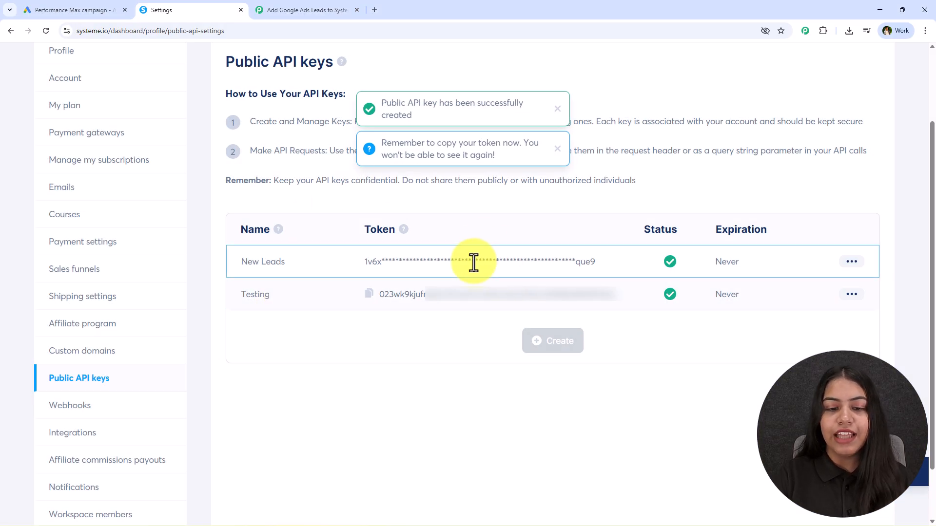
{"action": "left_click", "coordinate": [369, 295]}
{"action": "left_click", "coordinate": [300, 4]}
{"action": "left_click", "coordinate": [604, 277]}
Paste the Testing token as the API key, confirm domain api.systeme.io, and save the connection.
{"action": "key", "text": "ctrl+v"}
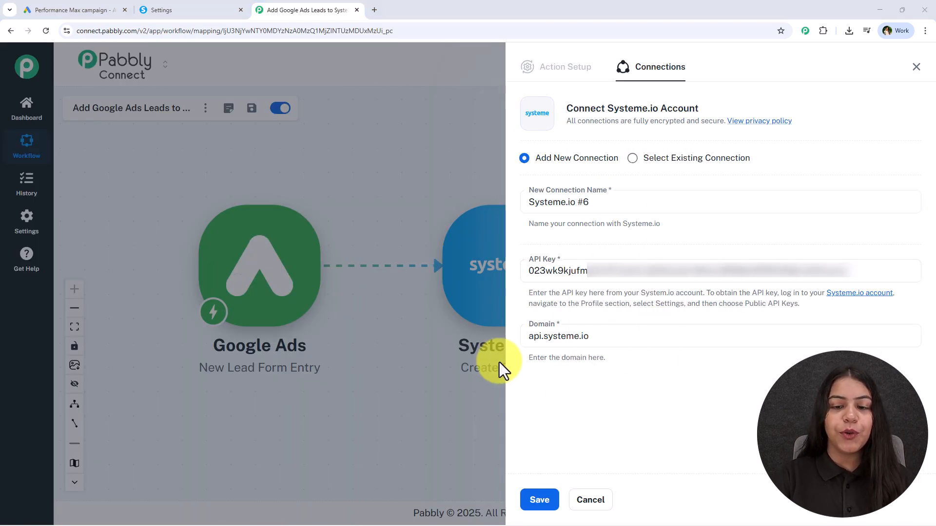
{"action": "left_click", "coordinate": [156, 8]}
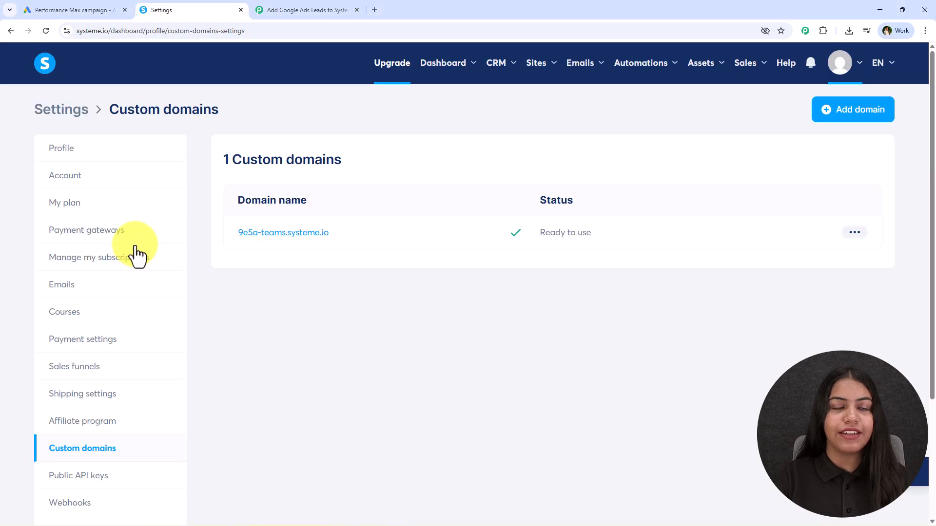
{"action": "left_click", "coordinate": [255, 6]}
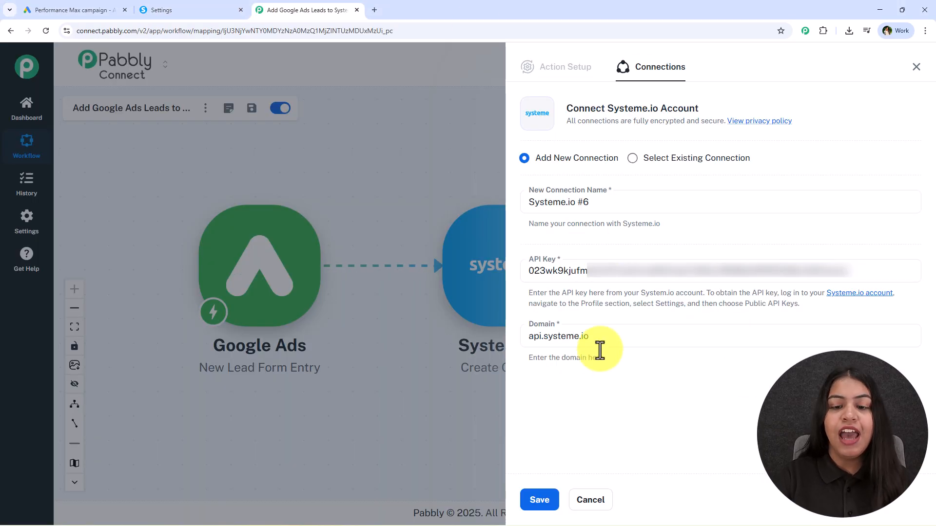
{"action": "left_click", "coordinate": [539, 501]}
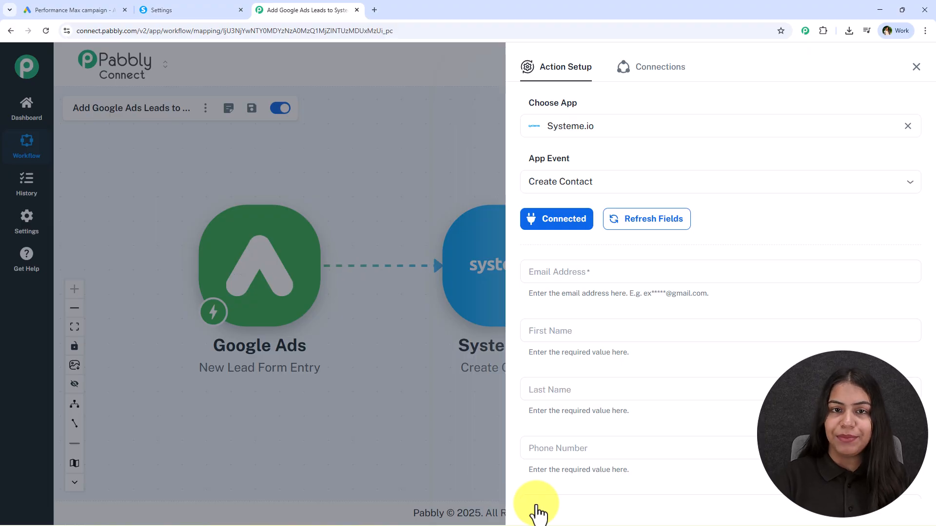
Map the lead's email into Email Address and FirstName into First Name.
{"action": "scroll", "coordinate": [639, 429], "scroll_direction": "down", "scroll_amount": 2}
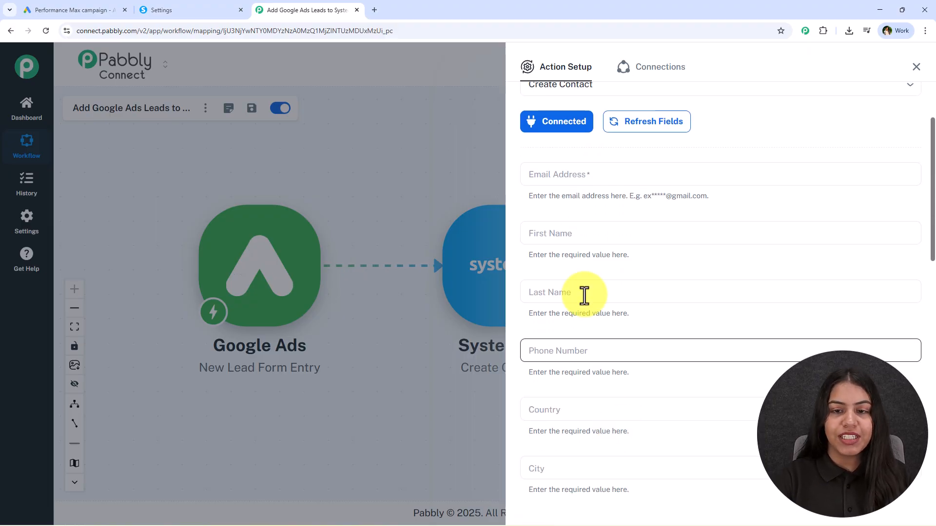
{"action": "left_click", "coordinate": [566, 178]}
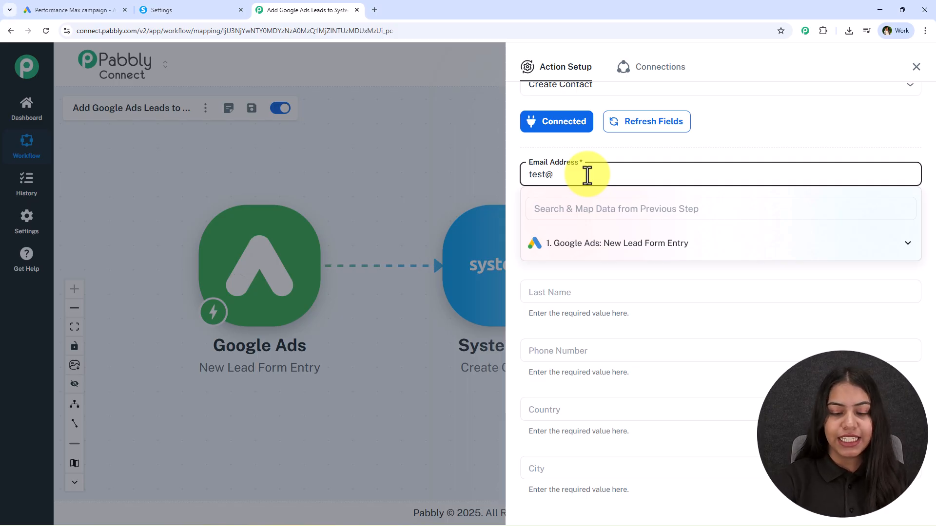
{"action": "left_click", "coordinate": [592, 246]}
{"action": "scroll", "coordinate": [658, 312], "scroll_direction": "down", "scroll_amount": 5}
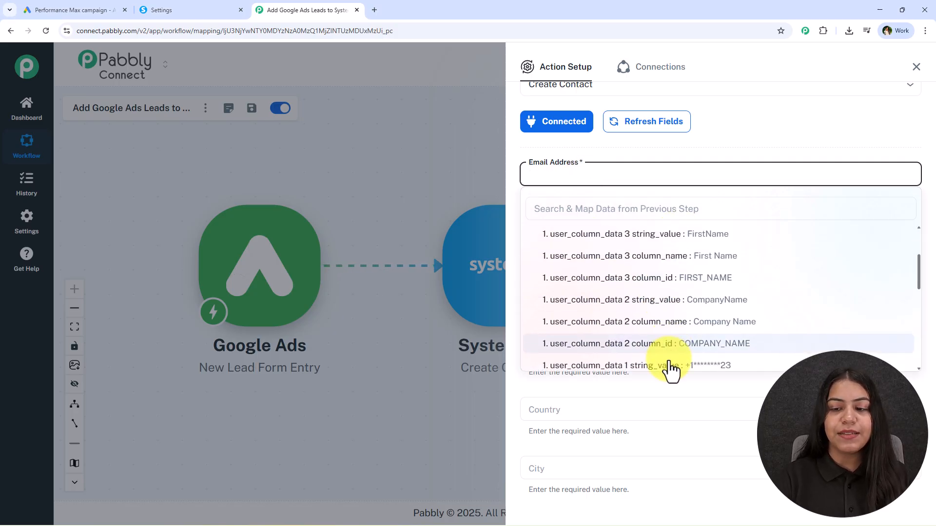
{"action": "left_click", "coordinate": [704, 335]}
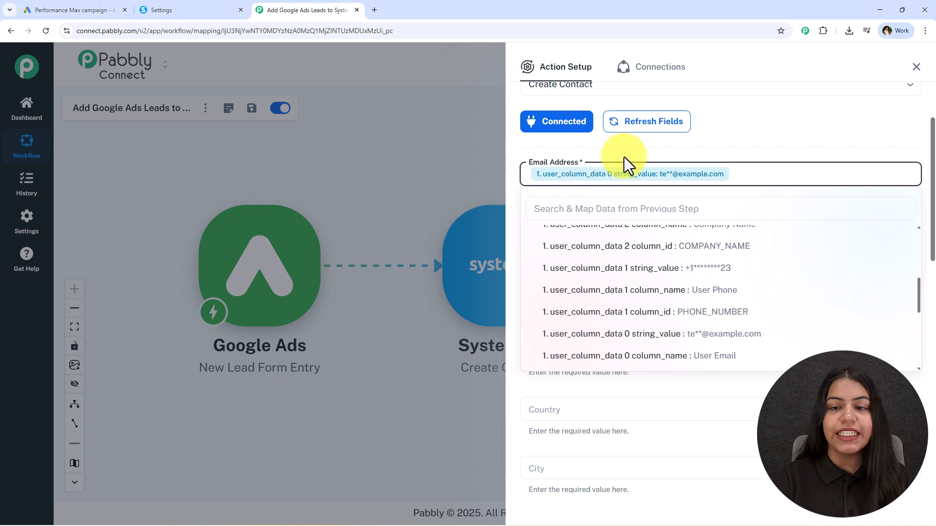
{"action": "left_click", "coordinate": [560, 234]}
{"action": "left_click", "coordinate": [561, 267]}
{"action": "type", "text": "fi"}
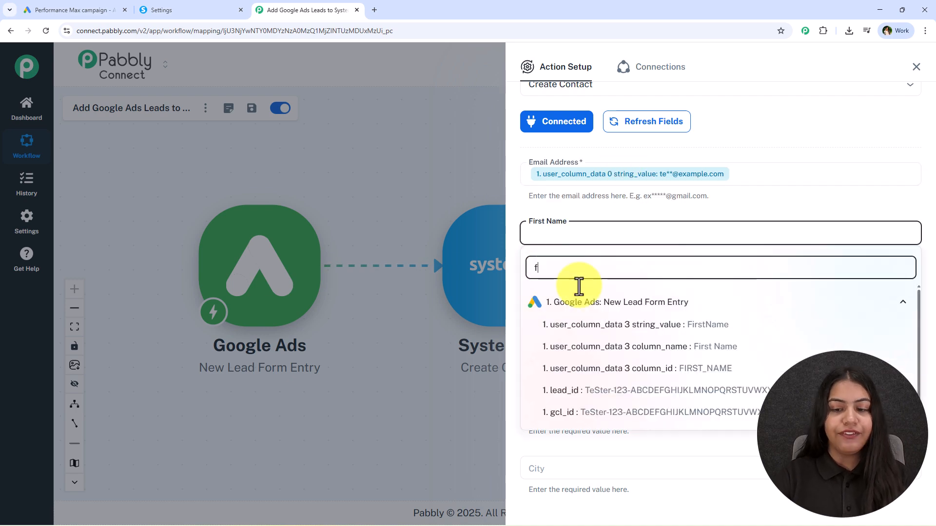
{"action": "left_click", "coordinate": [653, 323]}
Map the lead's LastName value into the Last Name field.
{"action": "left_click", "coordinate": [532, 297]}
{"action": "left_click", "coordinate": [551, 329]}
{"action": "type", "text": "la"}
{"action": "left_click", "coordinate": [690, 383]}
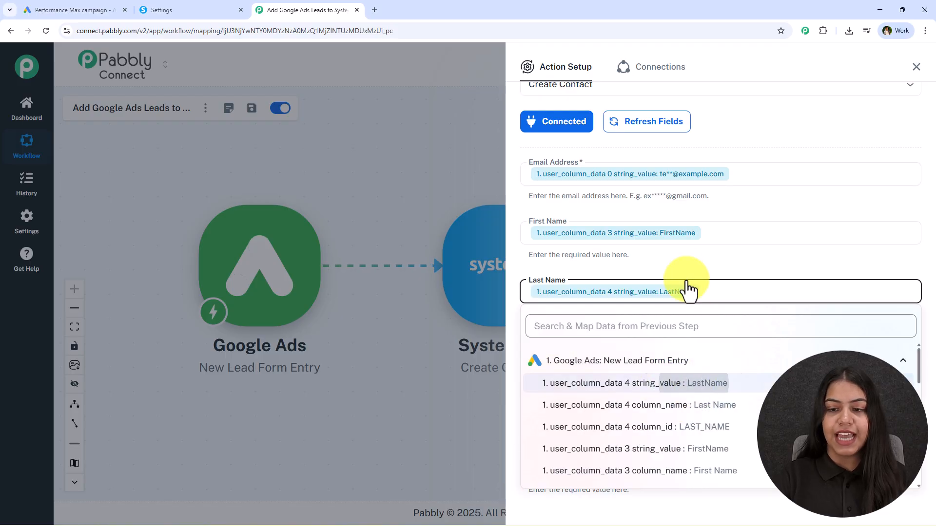
{"action": "left_click", "coordinate": [702, 267]}
Map the lead's phone string_value, found by searching '+', into Phone Number.
{"action": "scroll", "coordinate": [609, 253], "scroll_direction": "down", "scroll_amount": 2}
{"action": "left_click", "coordinate": [609, 252]}
{"action": "left_click", "coordinate": [561, 288]}
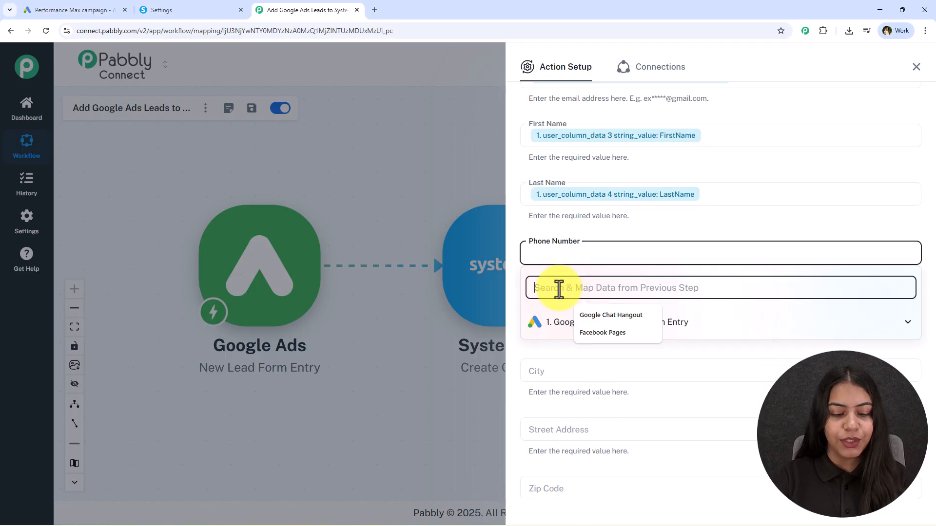
{"action": "type", "text": "ph"}
{"action": "key", "text": "BackSpace"}
{"action": "key", "text": "BackSpace"}
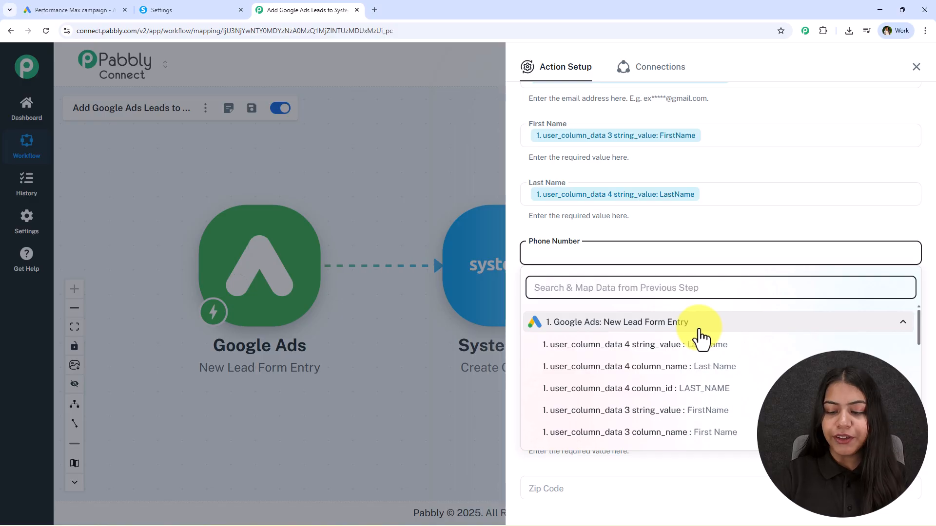
{"action": "type", "text": "+"}
{"action": "left_click", "coordinate": [699, 344]}
{"action": "left_click", "coordinate": [689, 285]}
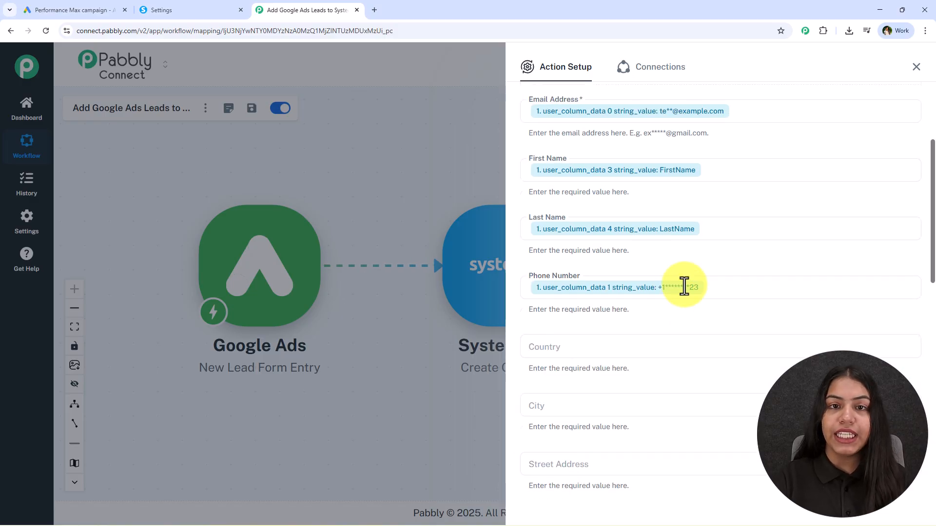
{"action": "scroll", "coordinate": [684, 312], "scroll_direction": "up", "scroll_amount": 4}
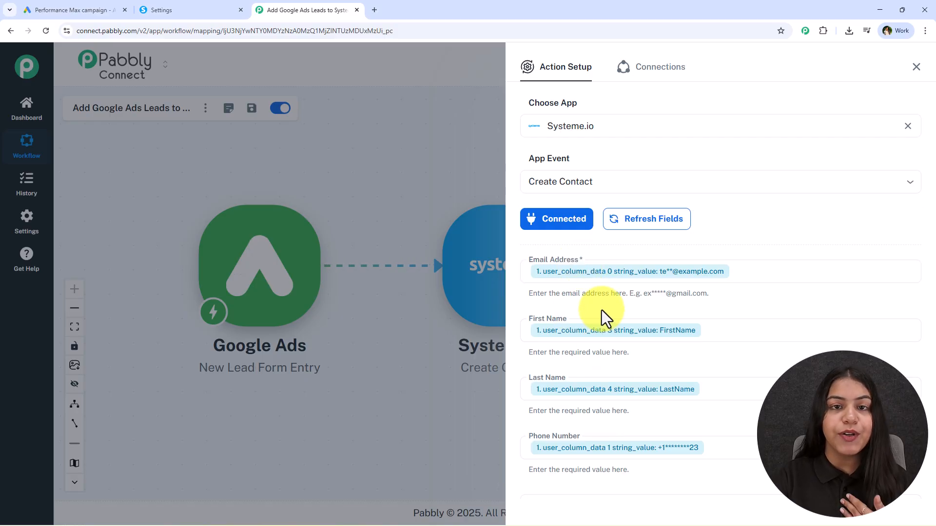
Delete the mapped lead email tag from the Email Address field.
{"action": "scroll", "coordinate": [590, 341], "scroll_direction": "down", "scroll_amount": 3}
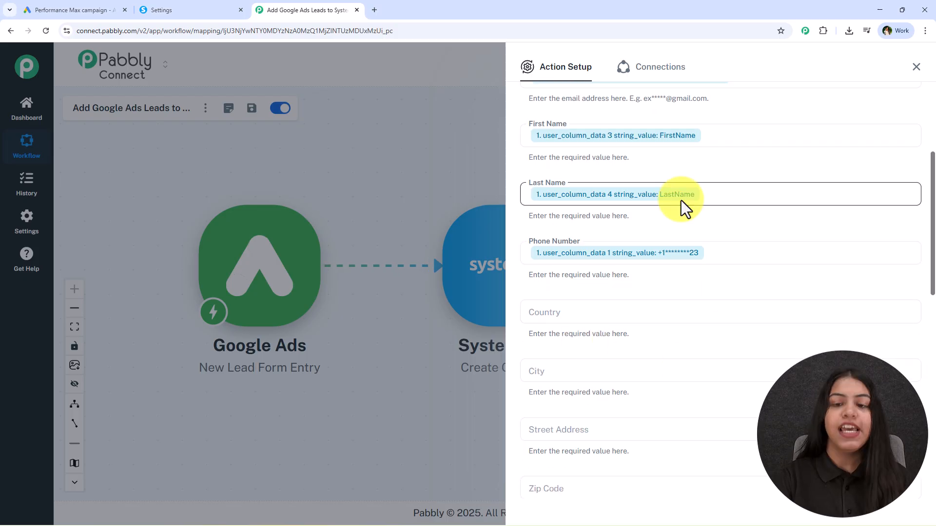
{"action": "scroll", "coordinate": [666, 214], "scroll_direction": "down", "scroll_amount": 5}
{"action": "scroll", "coordinate": [705, 313], "scroll_direction": "down", "scroll_amount": 5}
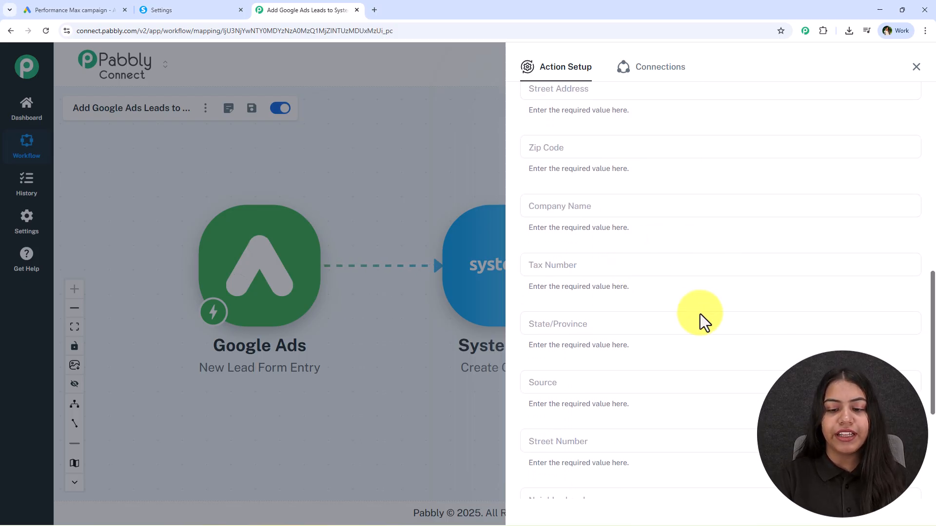
{"action": "scroll", "coordinate": [683, 319], "scroll_direction": "up", "scroll_amount": 10}
{"action": "scroll", "coordinate": [570, 285], "scroll_direction": "up", "scroll_amount": 2}
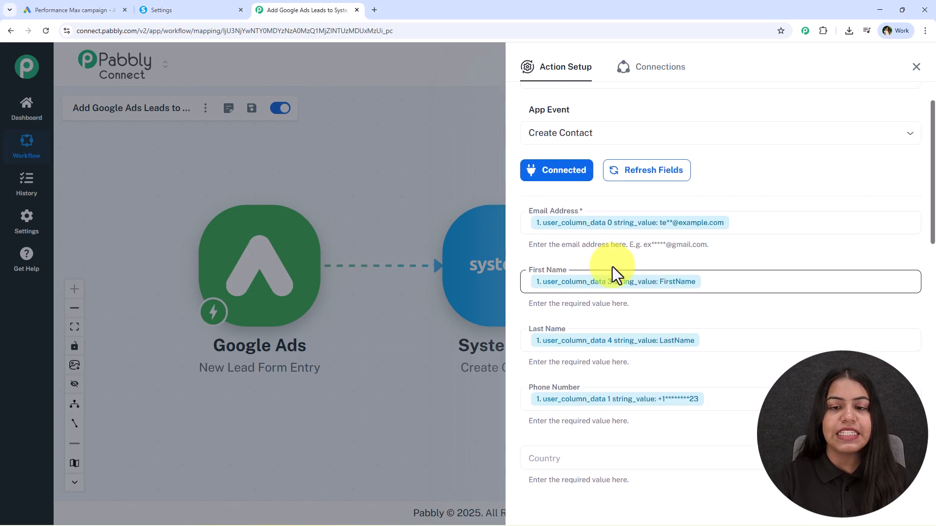
{"action": "scroll", "coordinate": [634, 268], "scroll_direction": "down", "scroll_amount": 15}
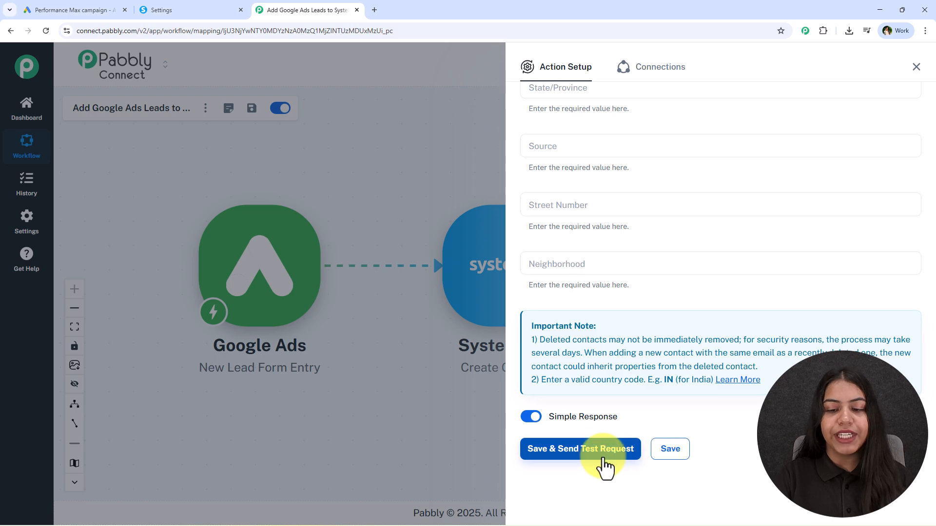
{"action": "scroll", "coordinate": [606, 458], "scroll_direction": "up", "scroll_amount": 11}
{"action": "scroll", "coordinate": [606, 441], "scroll_direction": "up", "scroll_amount": 5}
{"action": "left_click", "coordinate": [731, 263]}
{"action": "key", "text": "BackSpace"}
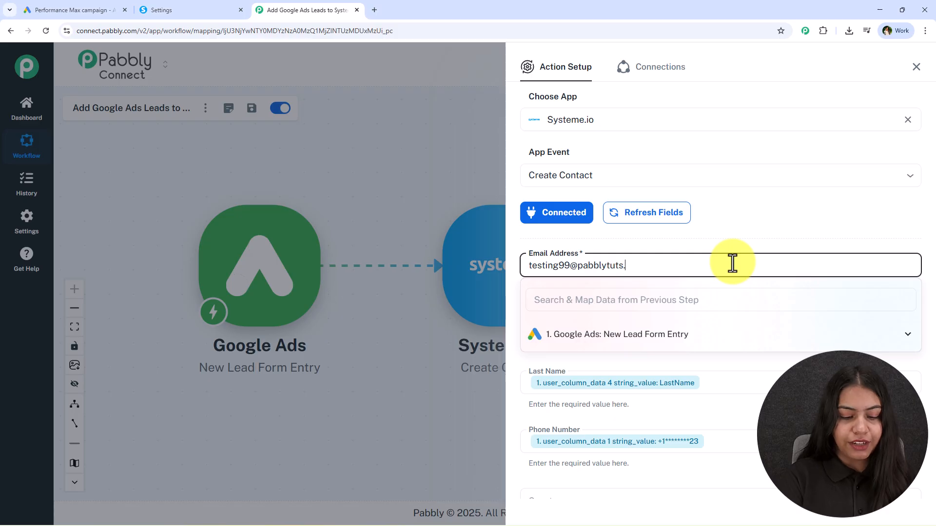
Complete the test email, Save & Send Test Request, check the response and close the panel.
{"action": "left_click", "coordinate": [695, 236]}
{"action": "middle_click", "coordinate": [707, 264]}
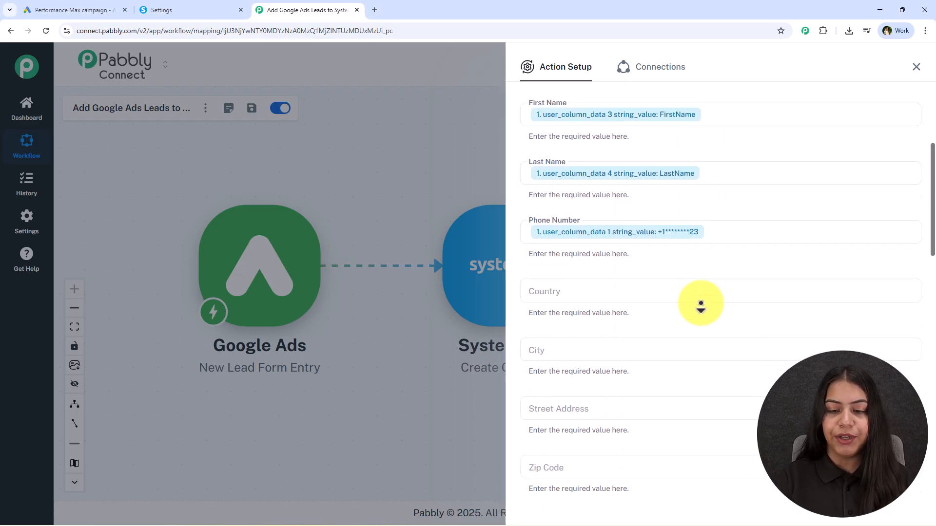
{"action": "scroll", "coordinate": [685, 330], "scroll_direction": "down", "scroll_amount": 4}
{"action": "scroll", "coordinate": [661, 353], "scroll_direction": "down", "scroll_amount": 1}
{"action": "left_click", "coordinate": [597, 465]}
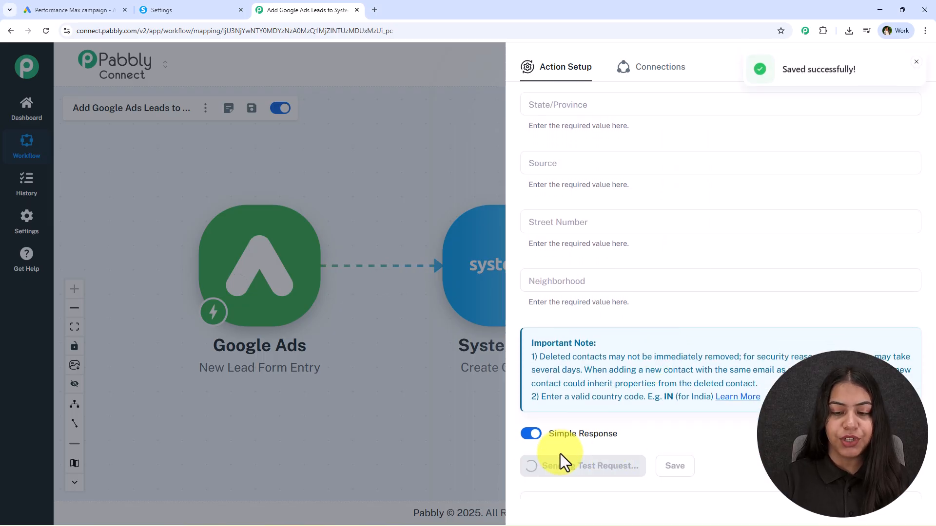
{"action": "scroll", "coordinate": [736, 294], "scroll_direction": "down", "scroll_amount": 1}
{"action": "scroll", "coordinate": [736, 294], "scroll_direction": "down", "scroll_amount": 5}
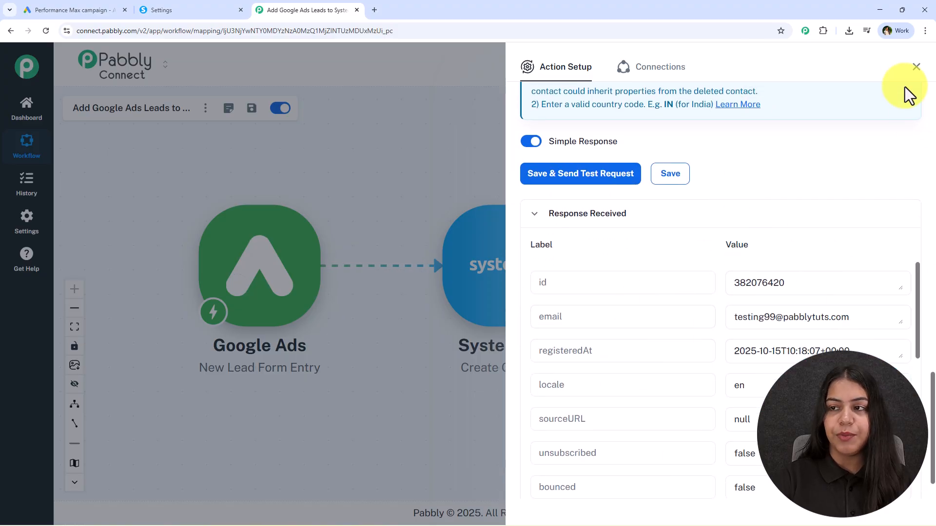
{"action": "left_click", "coordinate": [917, 67]}
{"action": "double_click", "coordinate": [807, 277]}
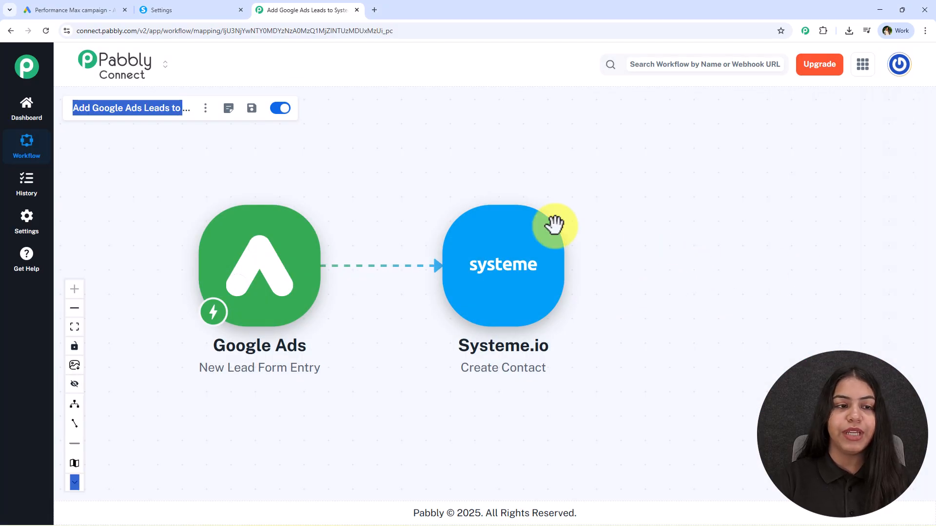
Open the newest contact in Systeme.io CRM > Contacts and verify its name and phone fields.
{"action": "left_click", "coordinate": [171, 7]}
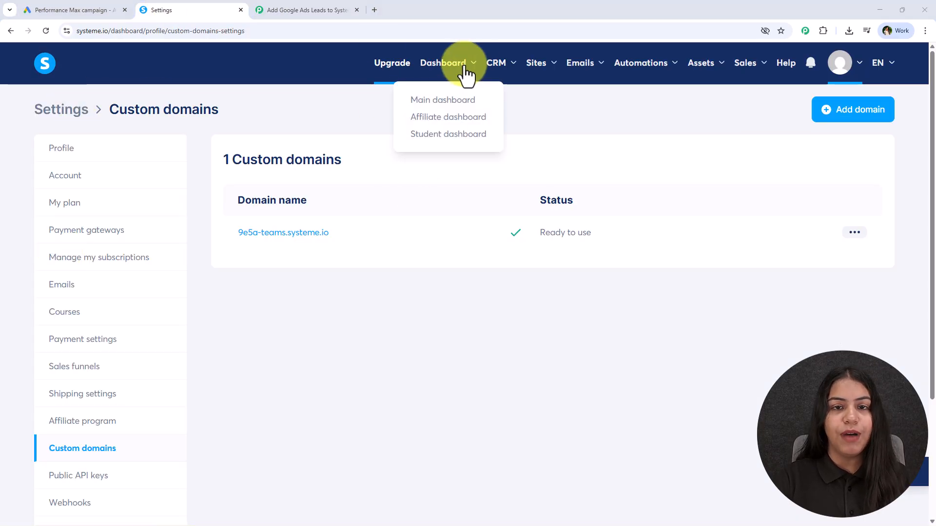
{"action": "mouse_move", "coordinate": [494, 71]}
{"action": "left_click", "coordinate": [499, 103]}
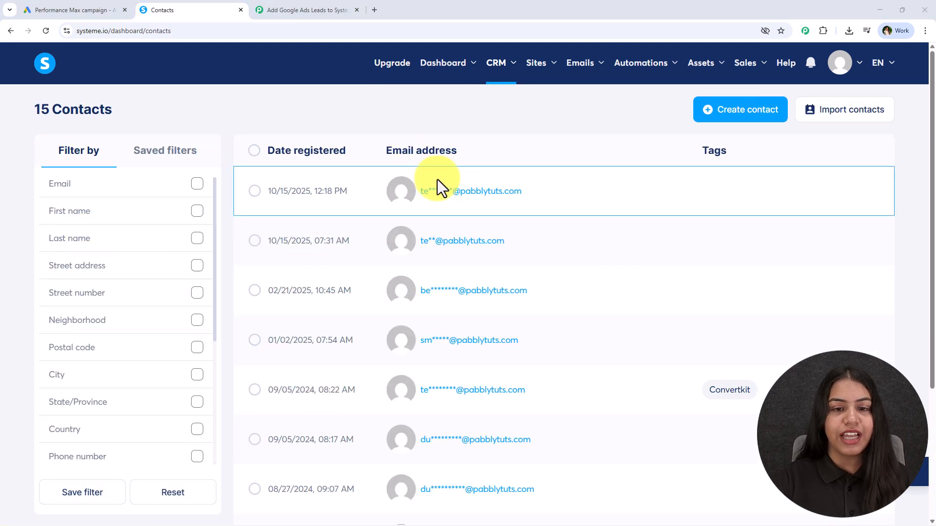
{"action": "mouse_move", "coordinate": [483, 200]}
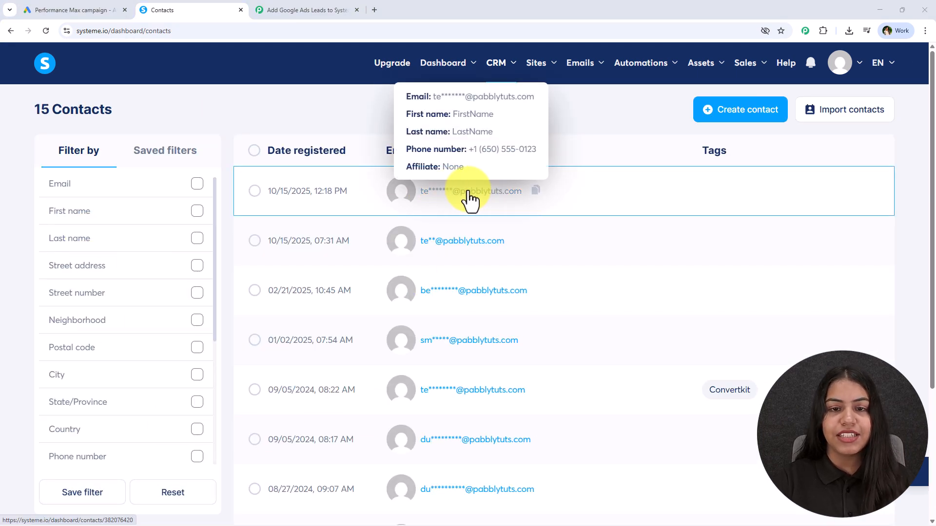
{"action": "left_click", "coordinate": [469, 199]}
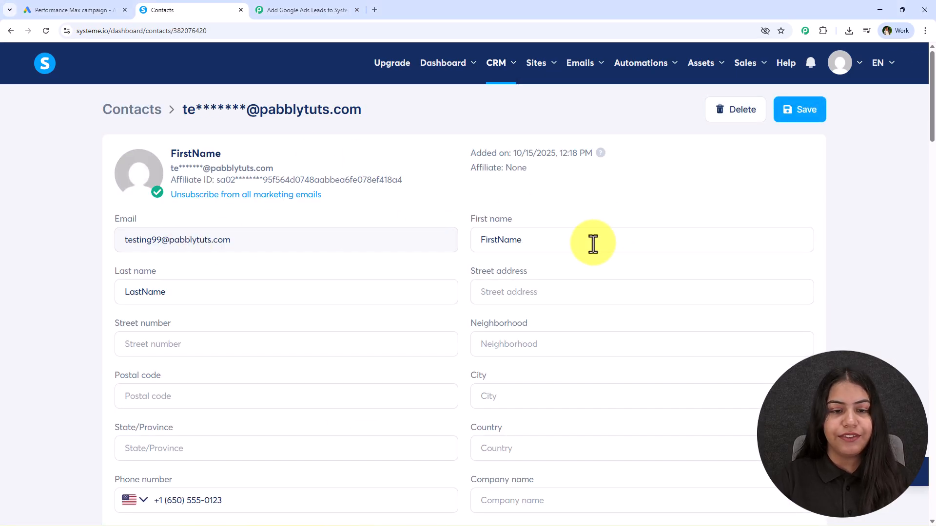
{"action": "scroll", "coordinate": [418, 344], "scroll_direction": "down", "scroll_amount": 3}
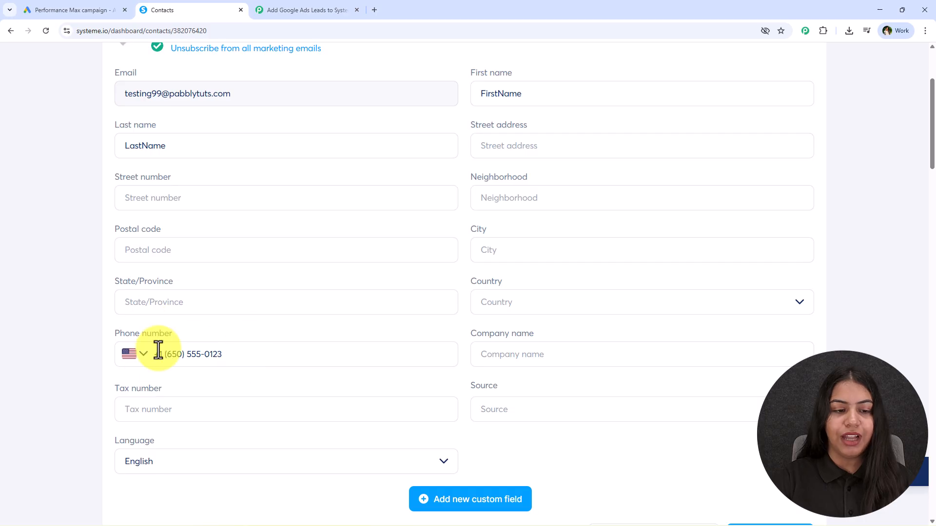
{"action": "scroll", "coordinate": [159, 346], "scroll_direction": "up", "scroll_amount": 3}
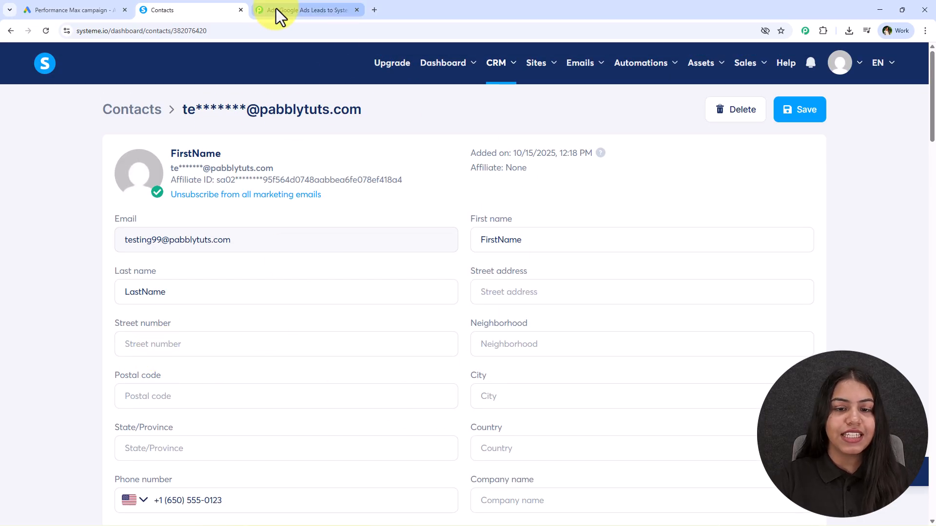
Return to the Pabbly workflow and reposition the Google Ads node on the canvas.
{"action": "left_click", "coordinate": [276, 8]}
{"action": "left_click_drag", "start_coordinate": [424, 307], "coordinate": [272, 257]}
{"action": "left_click_drag", "start_coordinate": [435, 211], "coordinate": [458, 231]}
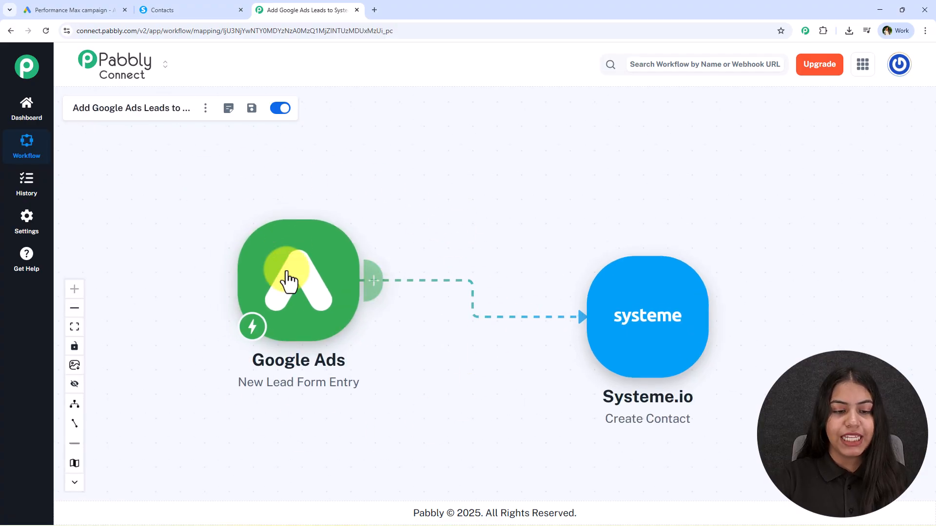
{"action": "left_click", "coordinate": [96, 7]}
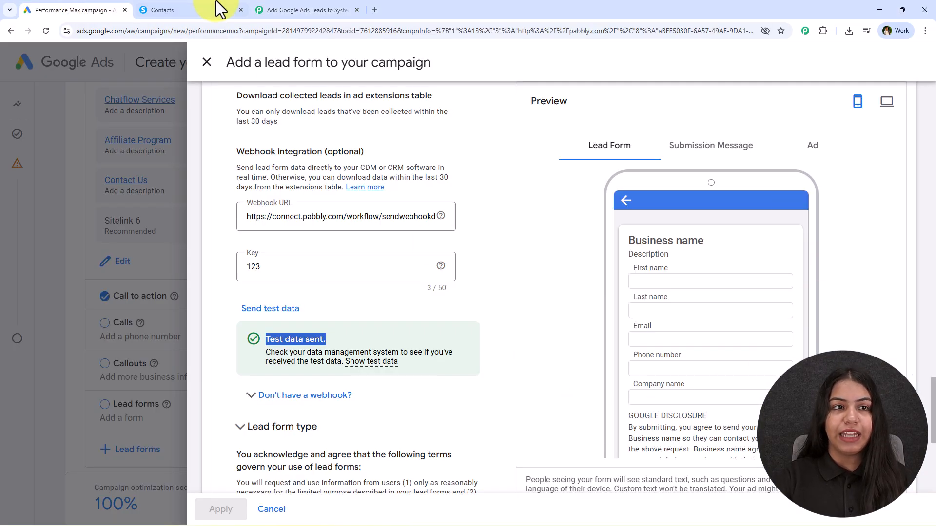
{"action": "left_click", "coordinate": [220, 7]}
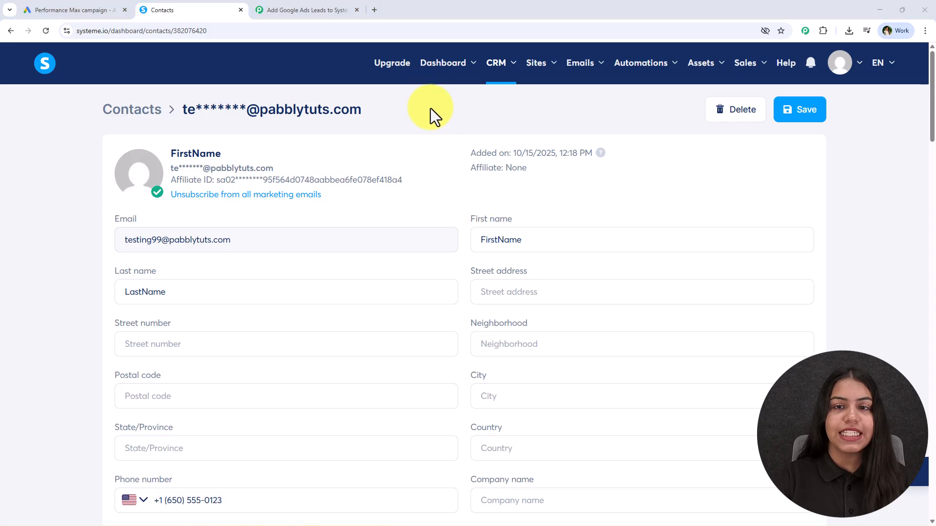
{"action": "mouse_move", "coordinate": [501, 73]}
{"action": "left_click", "coordinate": [496, 102]}
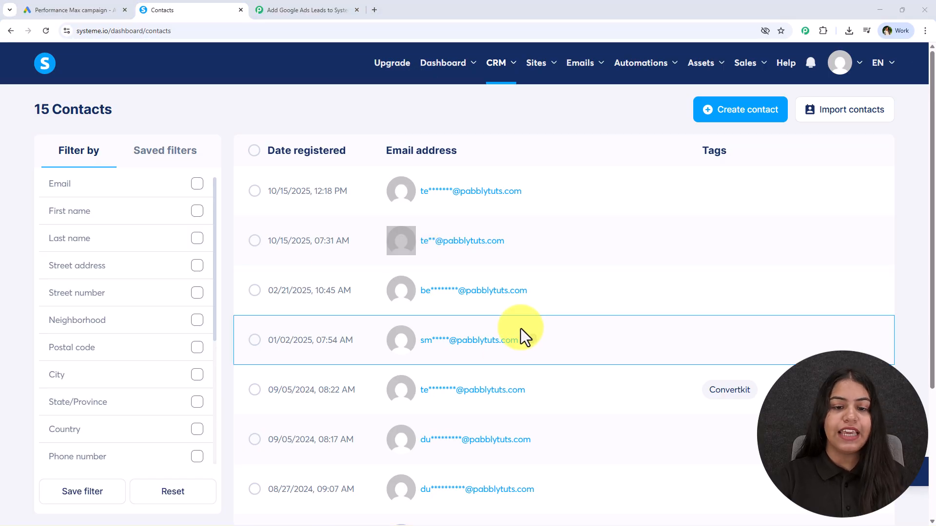
{"action": "left_click", "coordinate": [292, 9]}
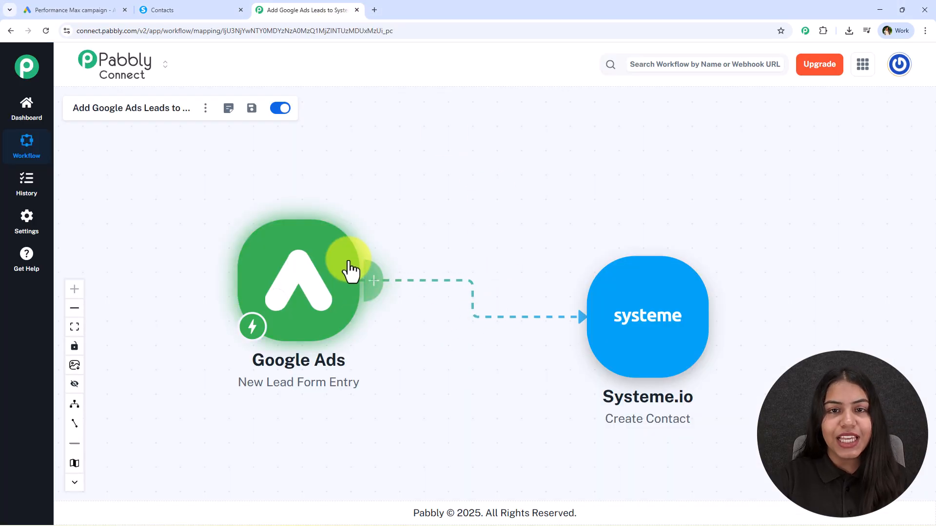
{"action": "left_click_drag", "start_coordinate": [467, 232], "coordinate": [467, 243]}
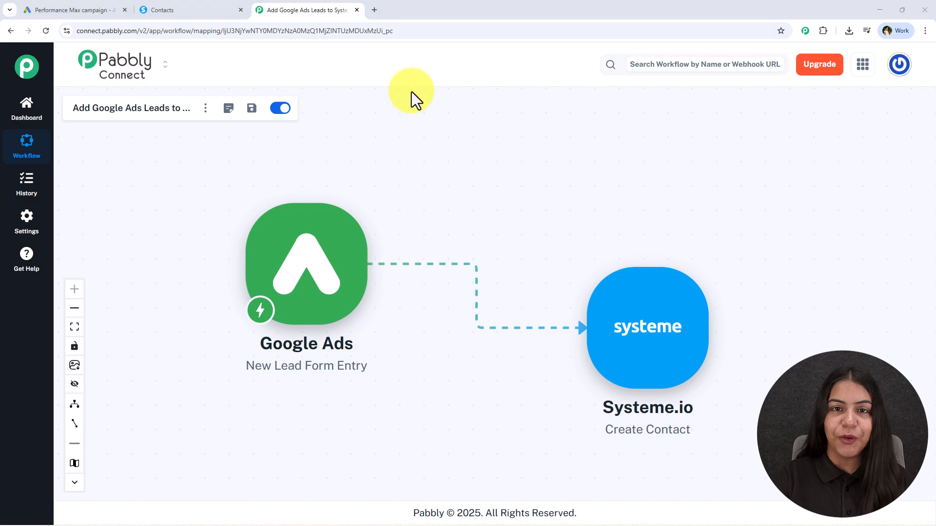